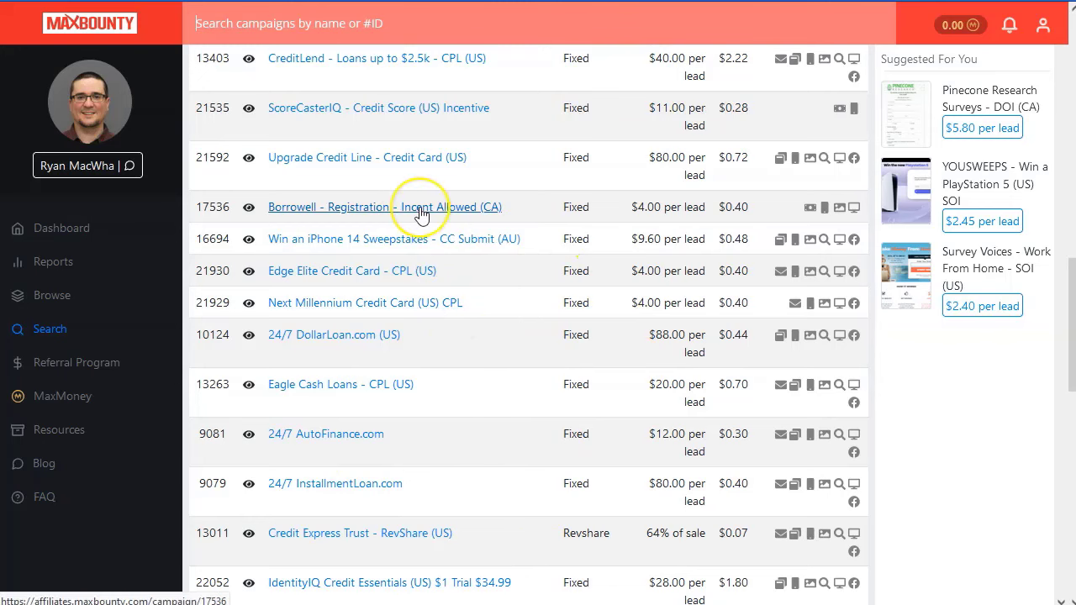
# Search the MaxBounty campaigns for "sweep" and look through the sweepstakes offers and their payout rates.
pyautogui.scroll(10, 421, 216)
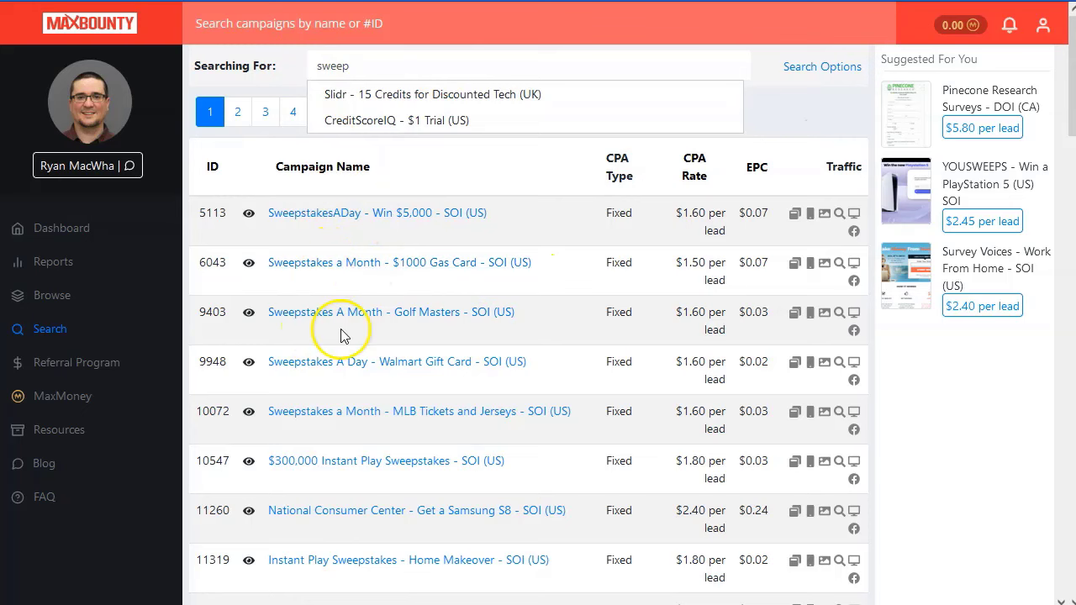
pyautogui.scroll(-15, 340, 335)
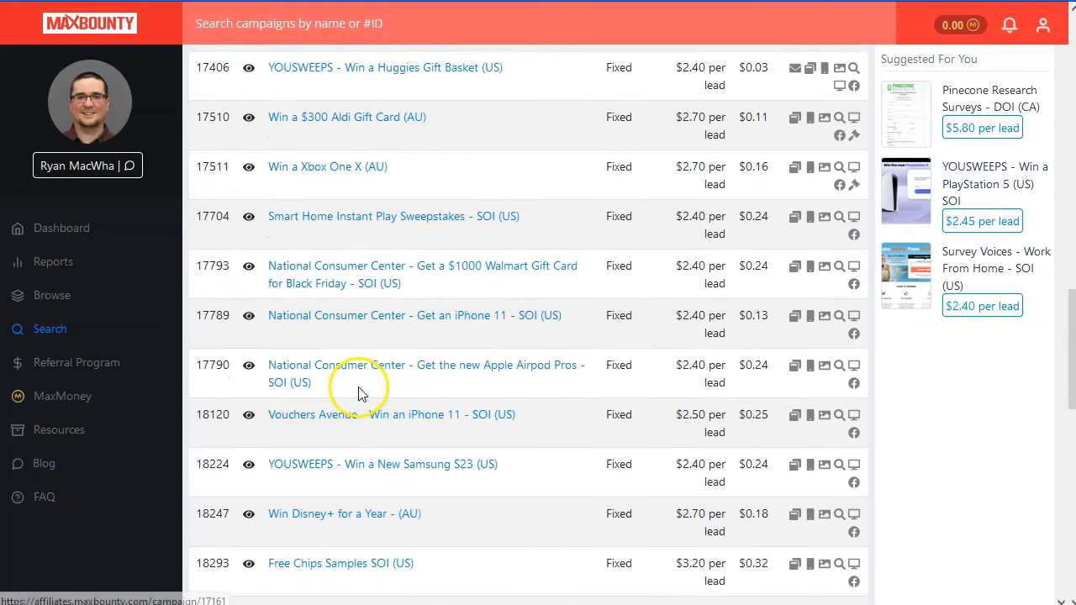
pyautogui.scroll(-3, 358, 394)
pyautogui.scroll(20, 358, 394)
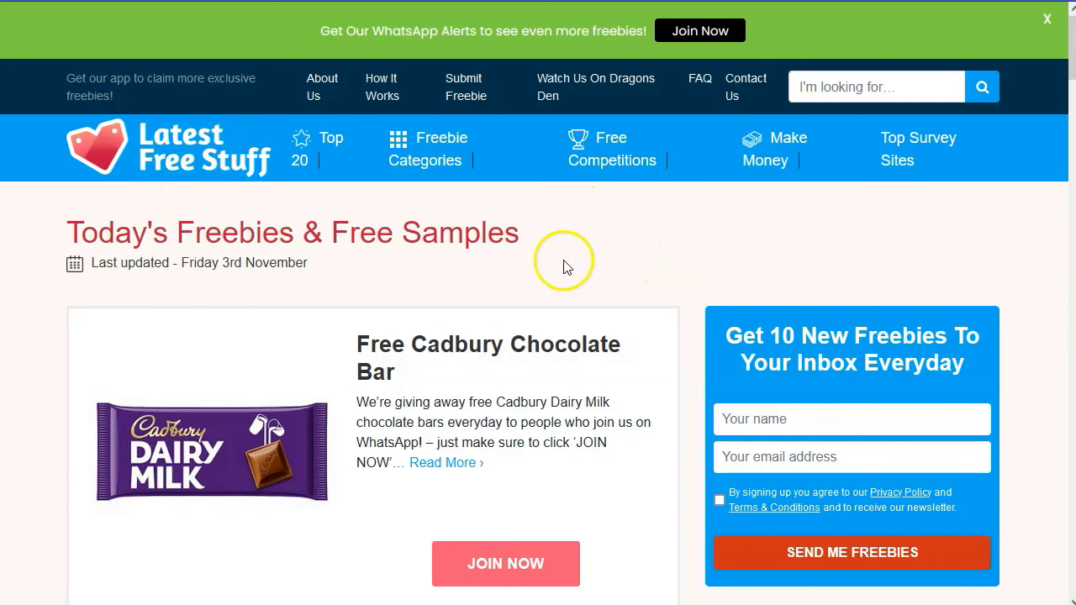
# Browse the freebies on the Latest Free Stuff site and open the Free Beauty Product Testing offer.
pyautogui.scroll(-11, 528, 404)
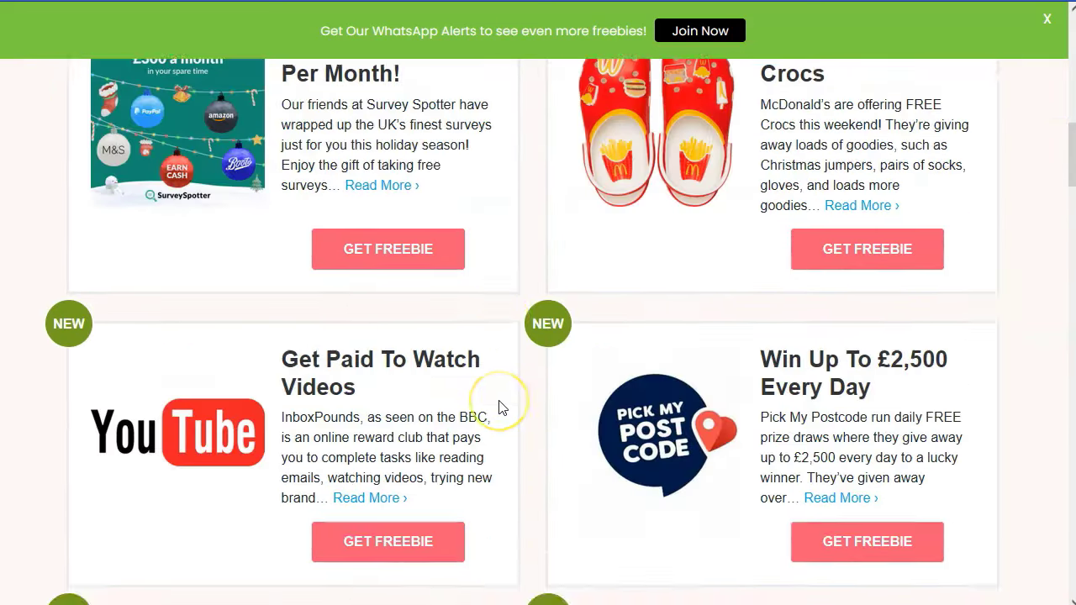
pyautogui.scroll(-13, 500, 407)
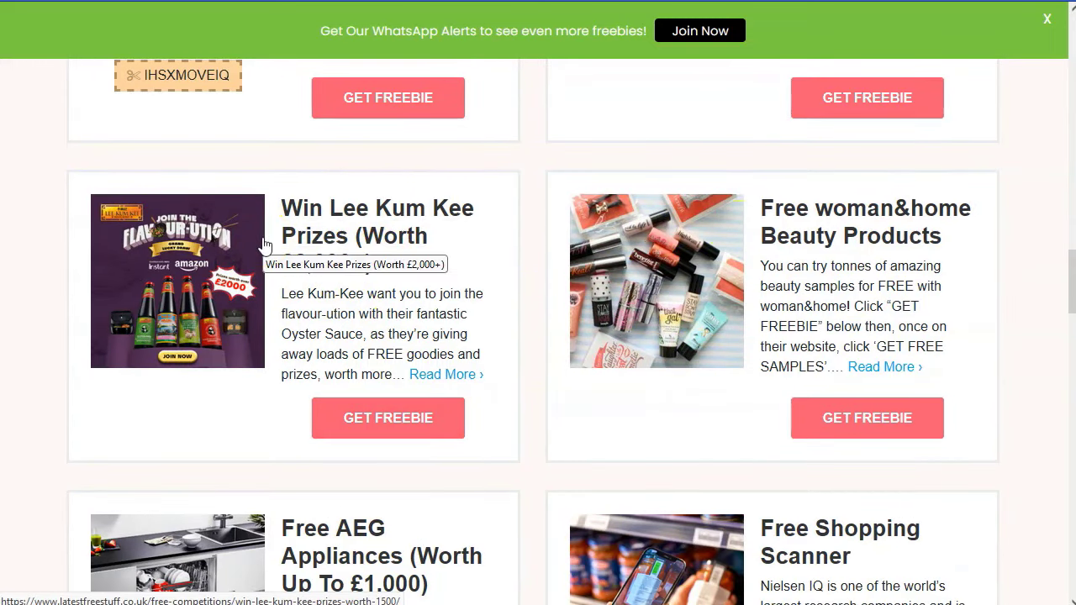
pyautogui.scroll(-5, 268, 252)
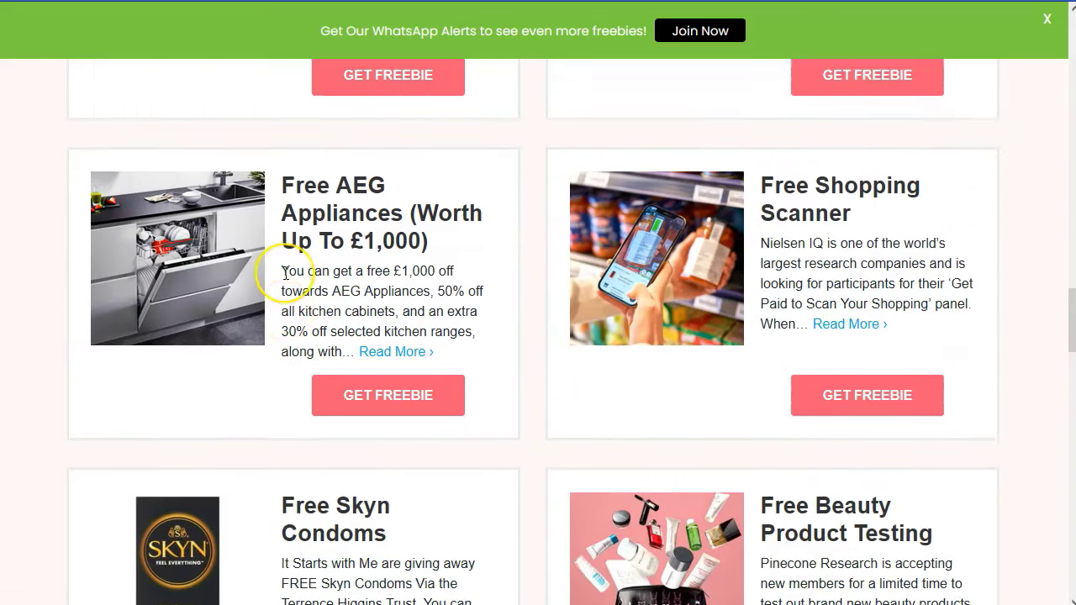
pyautogui.scroll(-4, 548, 294)
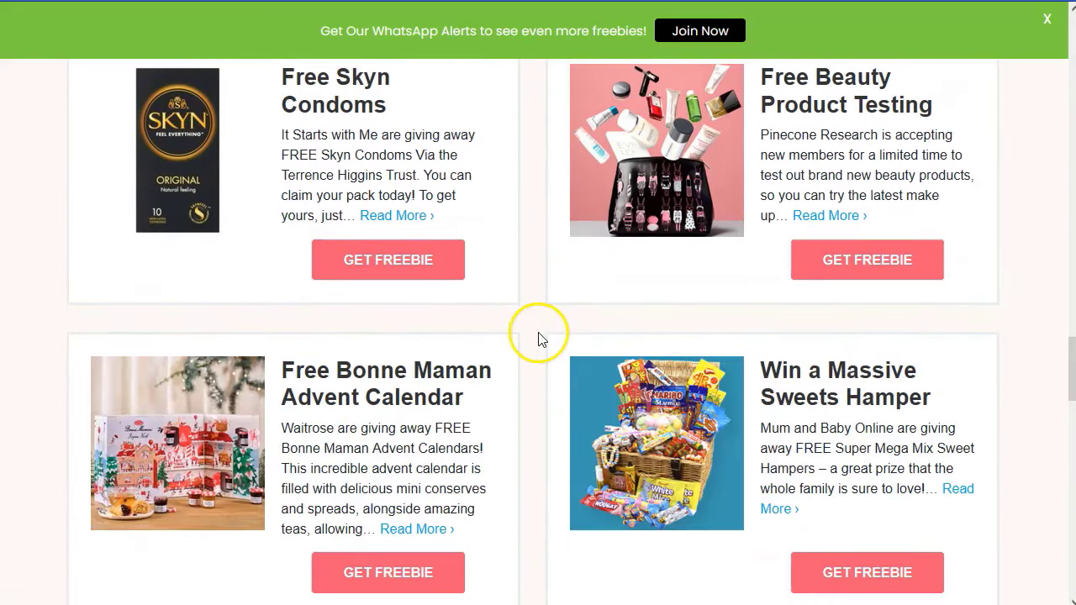
pyautogui.scroll(2, 643, 200)
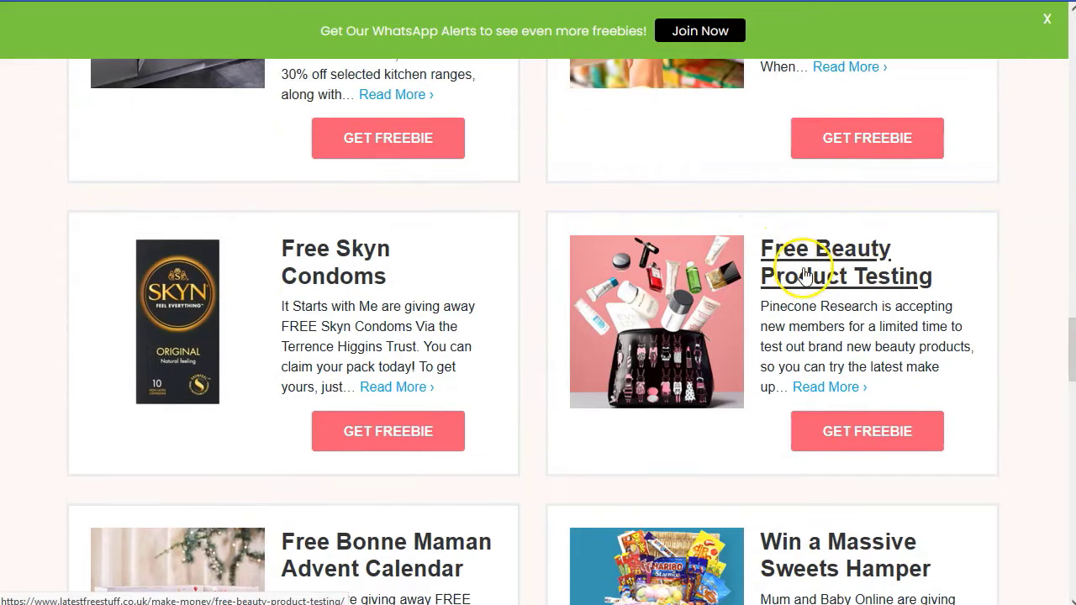
pyautogui.click(863, 432)
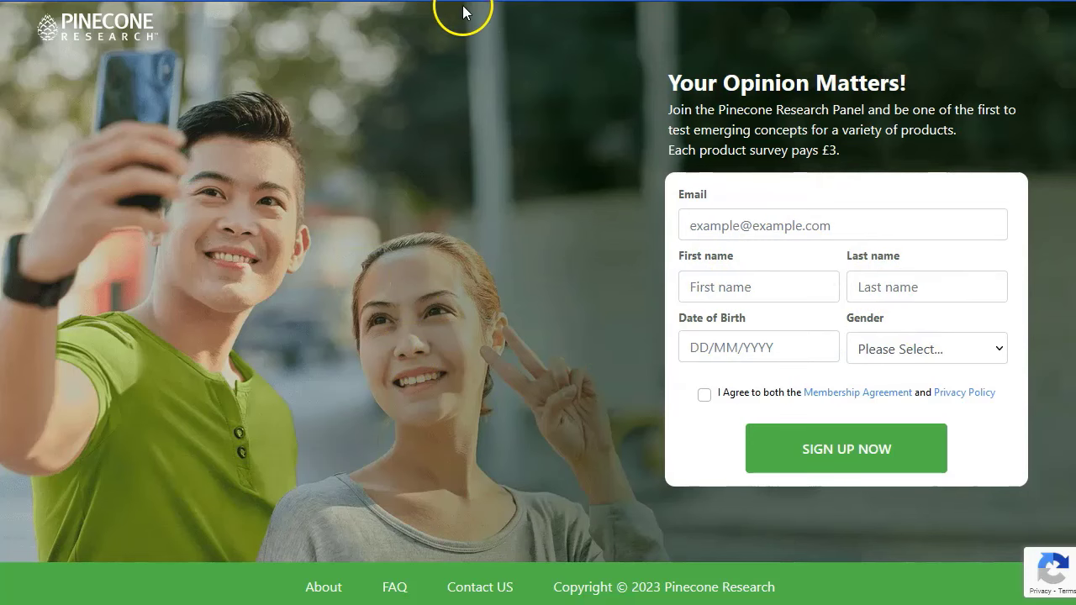
# Close the Pinecone Research sign-up page and dismiss the WhatsApp alerts banner on the freebies site.
pyautogui.hotkey('ctrl', 'w')
pyautogui.scroll(15, 404, 269)
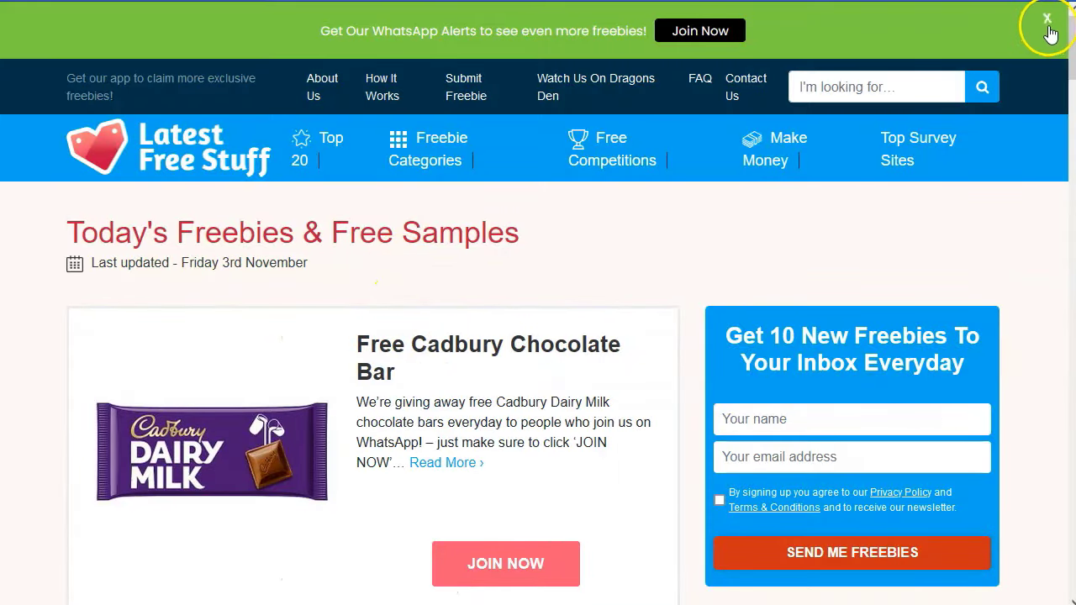
pyautogui.click(1048, 26)
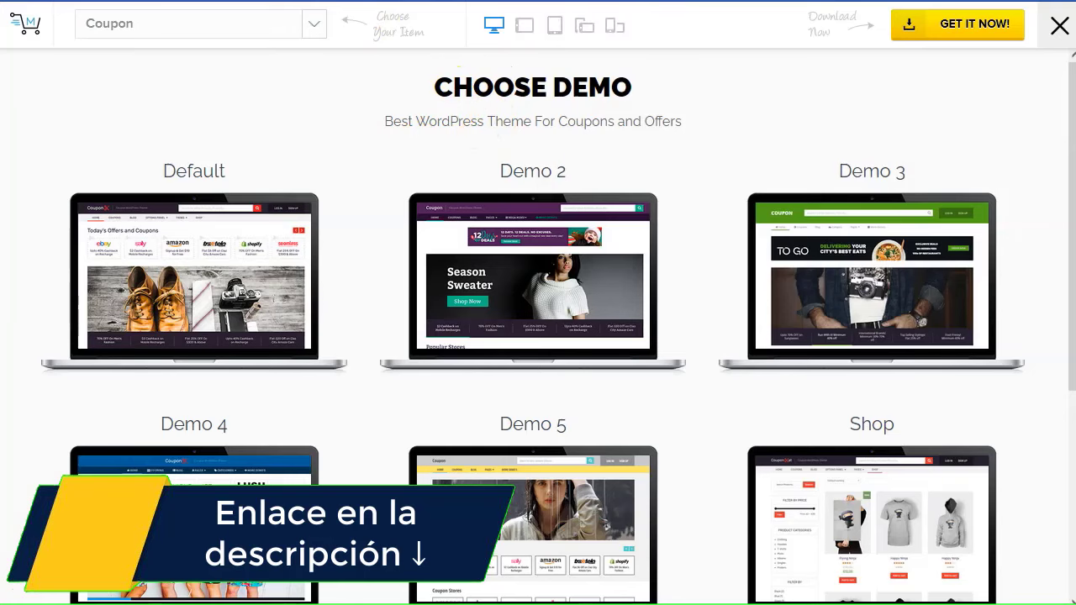
# Open the Default demo of the Coupon WordPress theme and look through its home page down to the footer.
pyautogui.scroll(-3, 368, 213)
pyautogui.scroll(3, 353, 319)
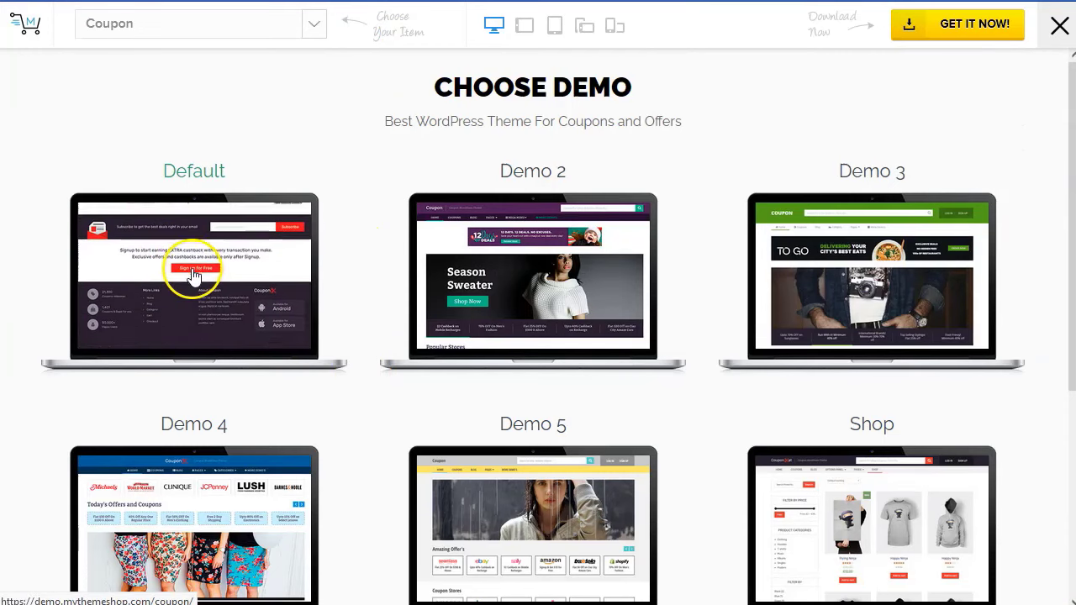
pyautogui.click(194, 276)
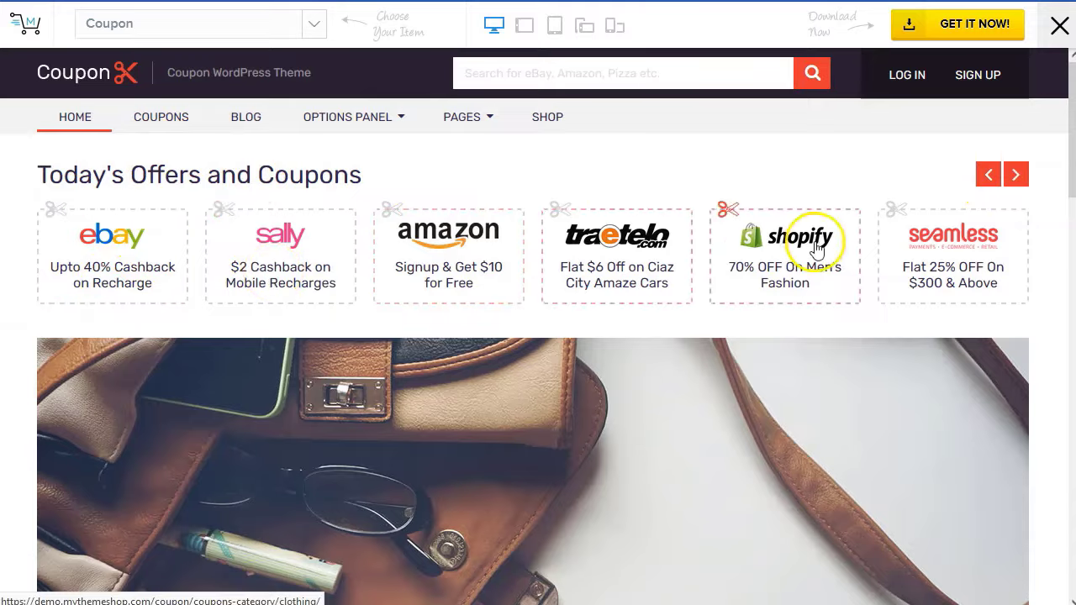
pyautogui.scroll(-20, 363, 367)
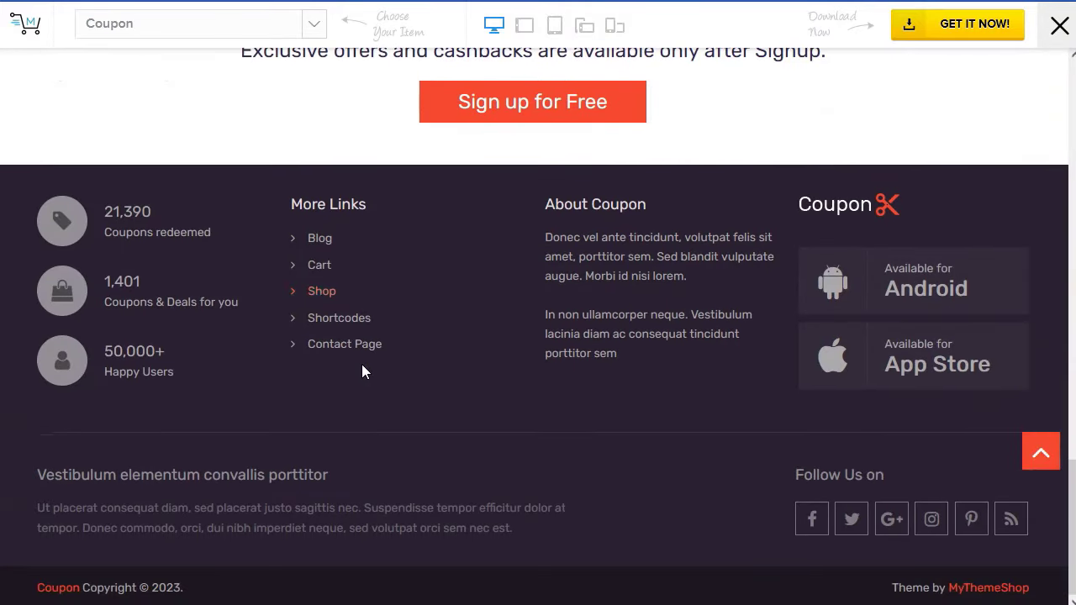
pyautogui.scroll(20, 361, 370)
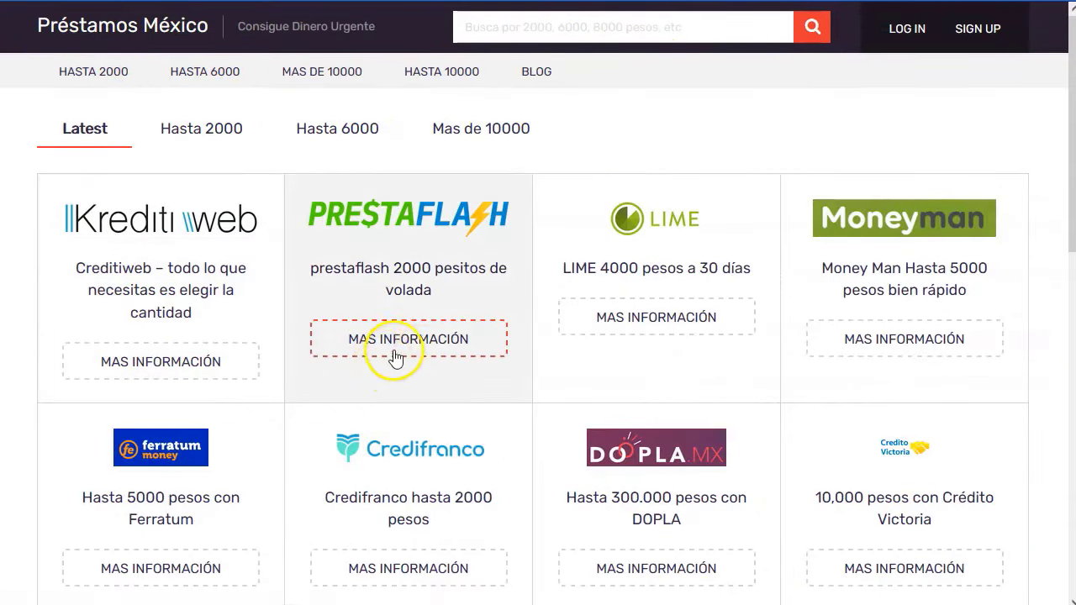
# Browse the loan offers on the Préstamos México site and examine the page of the Credy 3000 pesos offer.
pyautogui.scroll(-6, 920, 307)
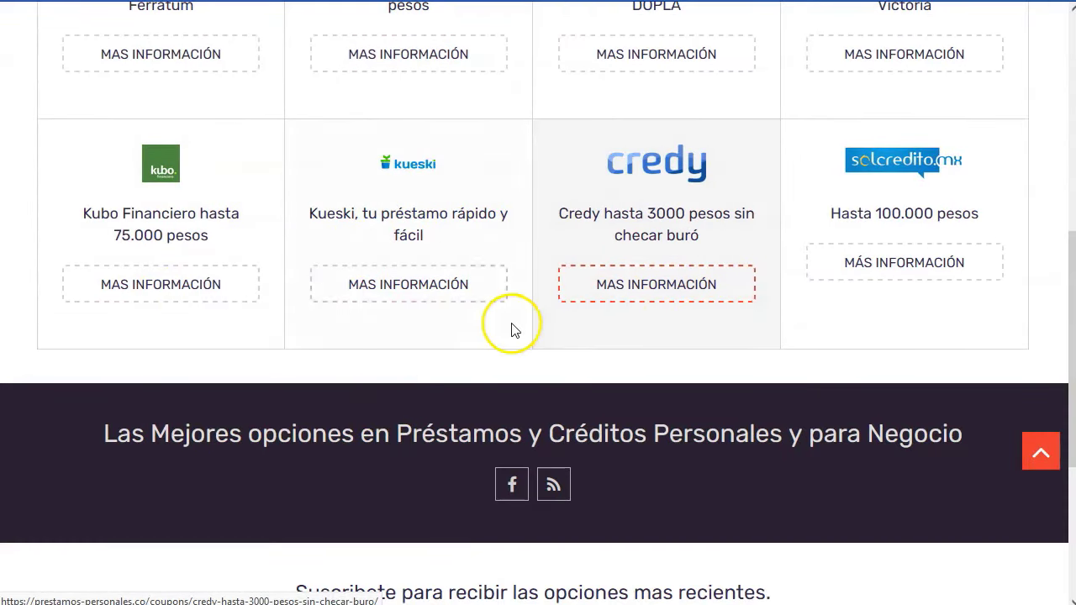
pyautogui.click(694, 168)
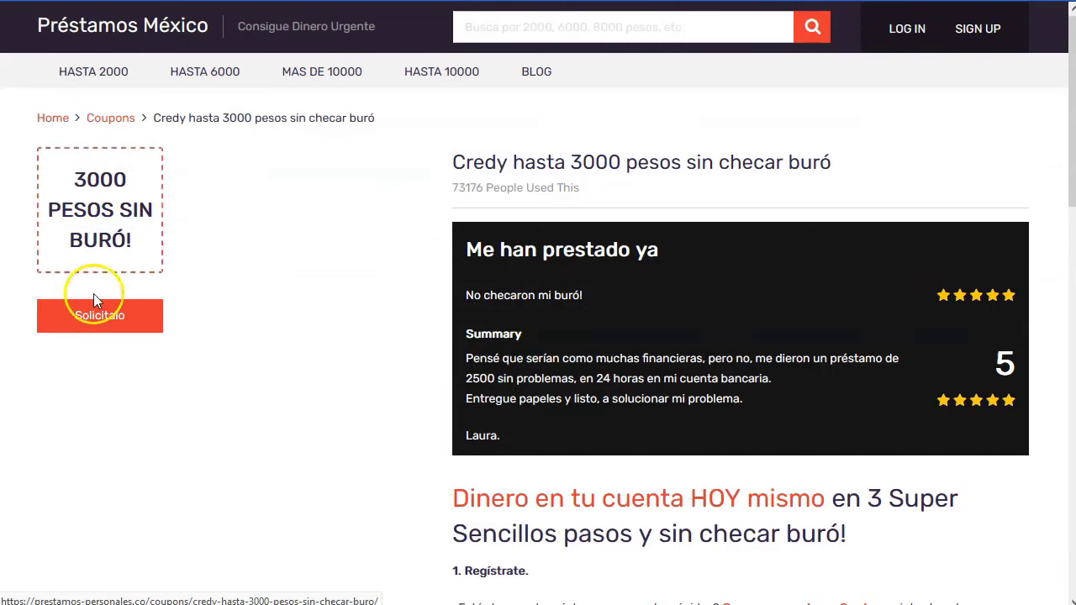
pyautogui.scroll(-1, 647, 265)
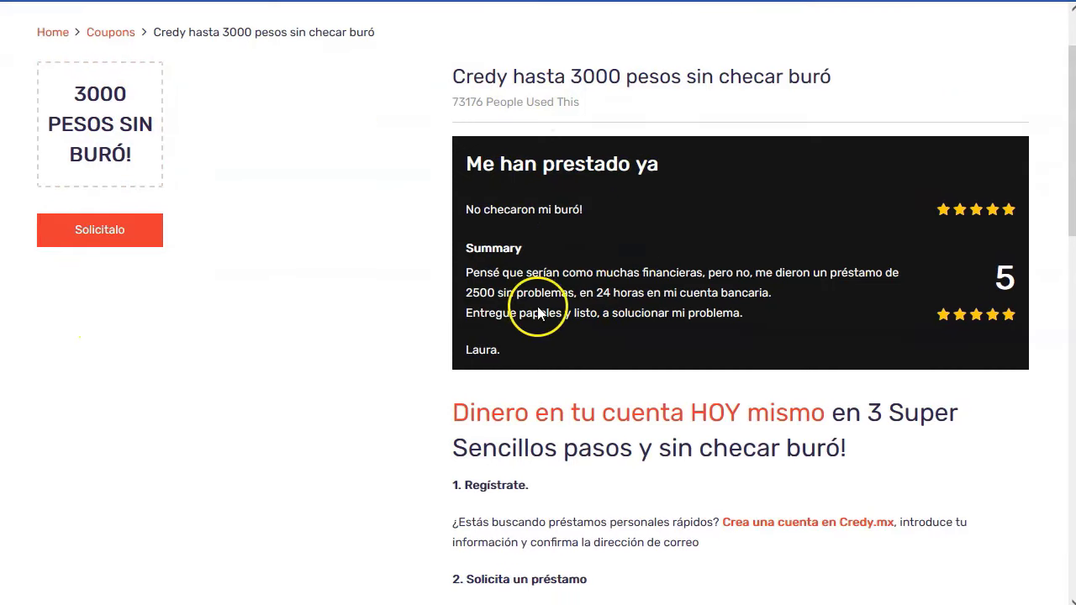
pyautogui.scroll(-10, 538, 313)
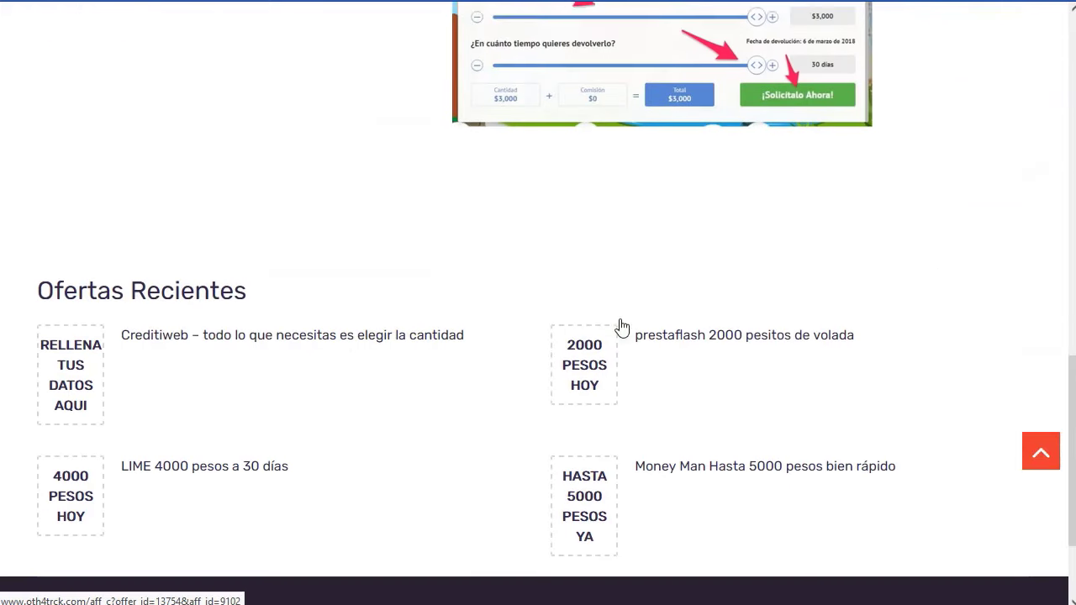
pyautogui.scroll(-2, 622, 328)
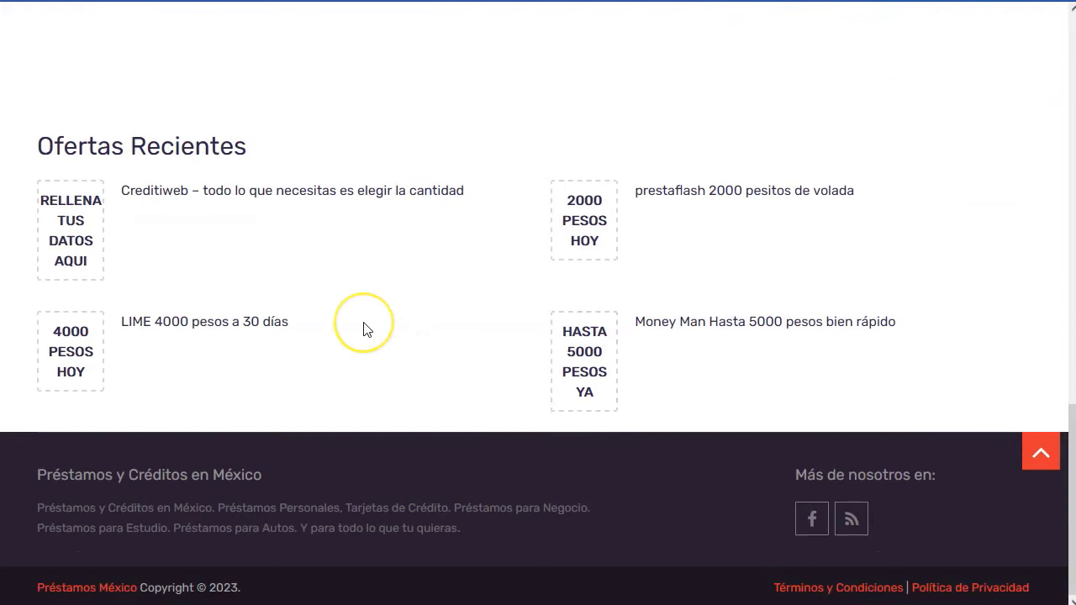
pyautogui.scroll(15, 367, 329)
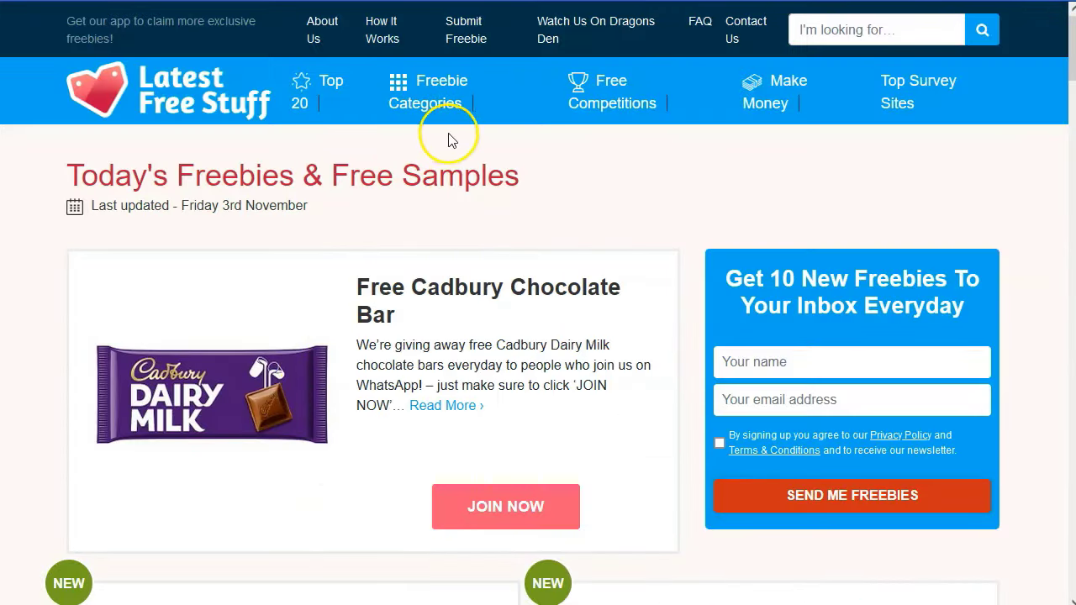
# Switch to the DoAff affiliate network and examine the clicks chart and campaign news on its account dashboard.
pyautogui.moveTo(439, 109)
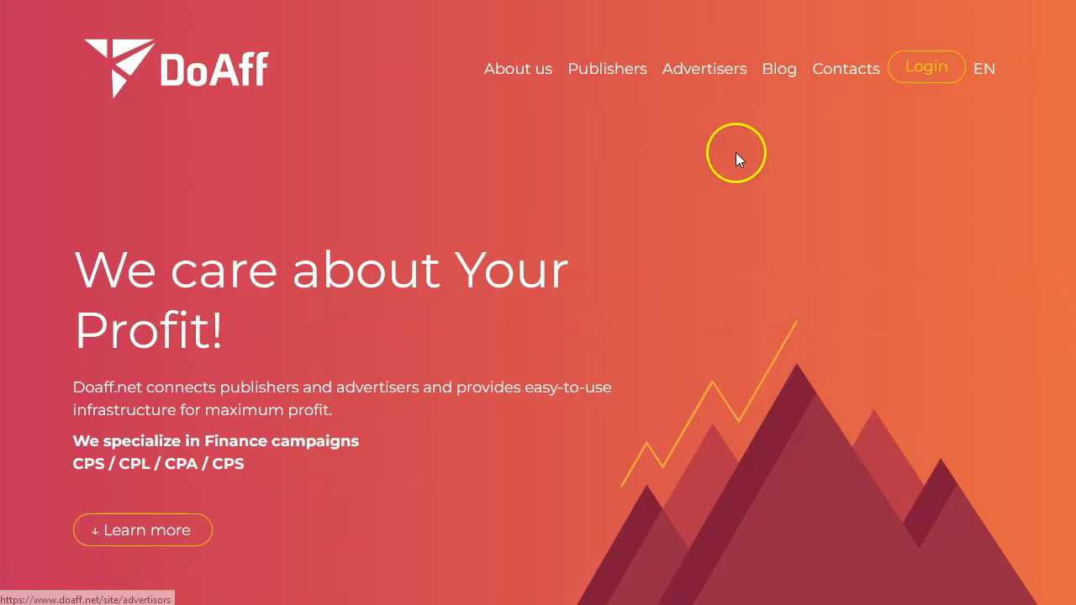
pyautogui.scroll(-2, 761, 139)
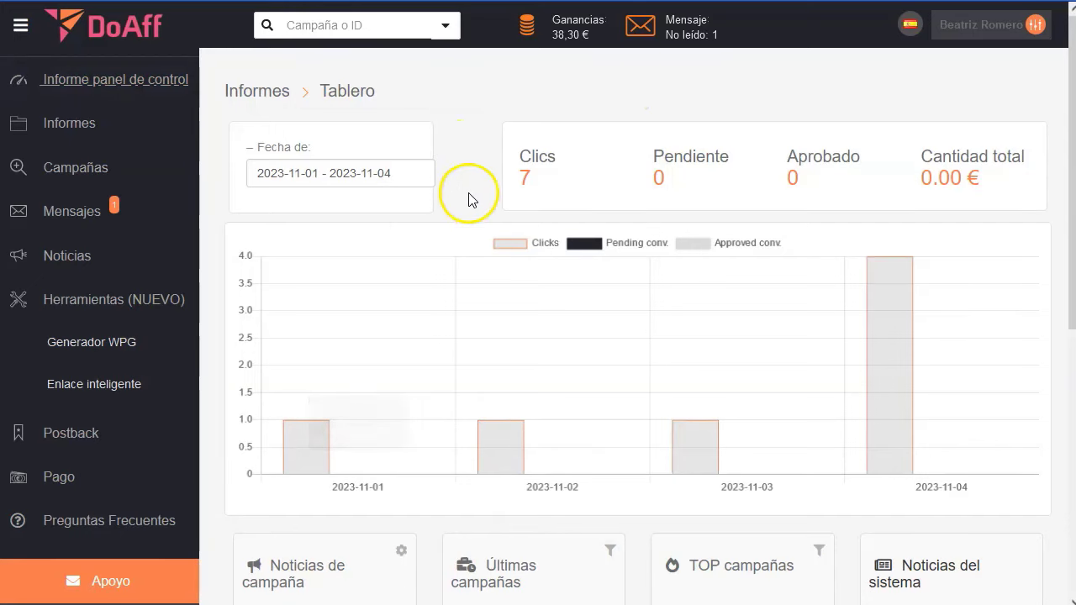
pyautogui.scroll(-2, 479, 233)
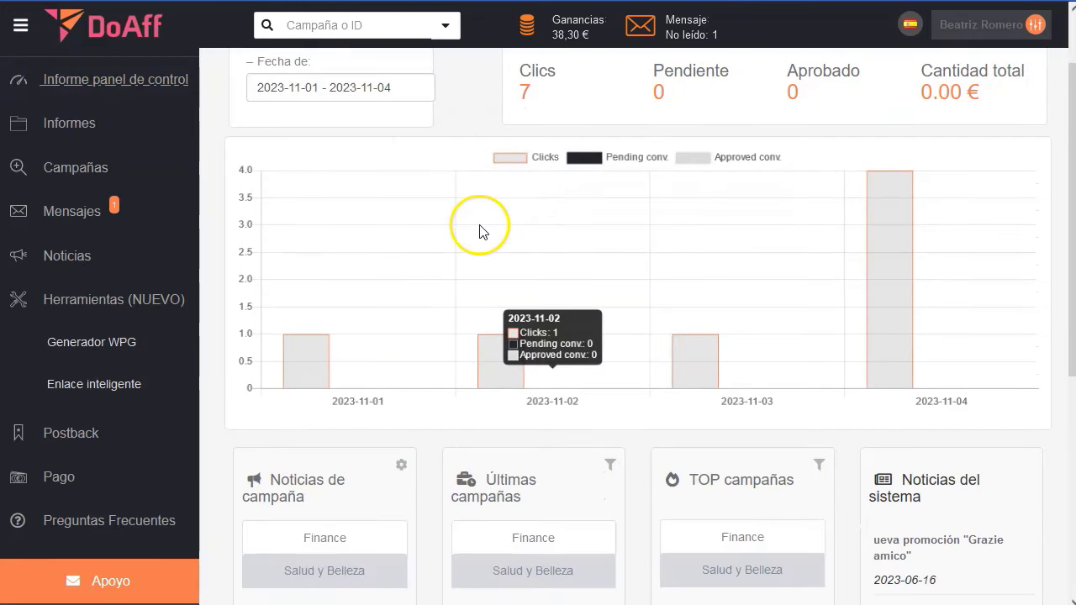
pyautogui.scroll(-3, 475, 254)
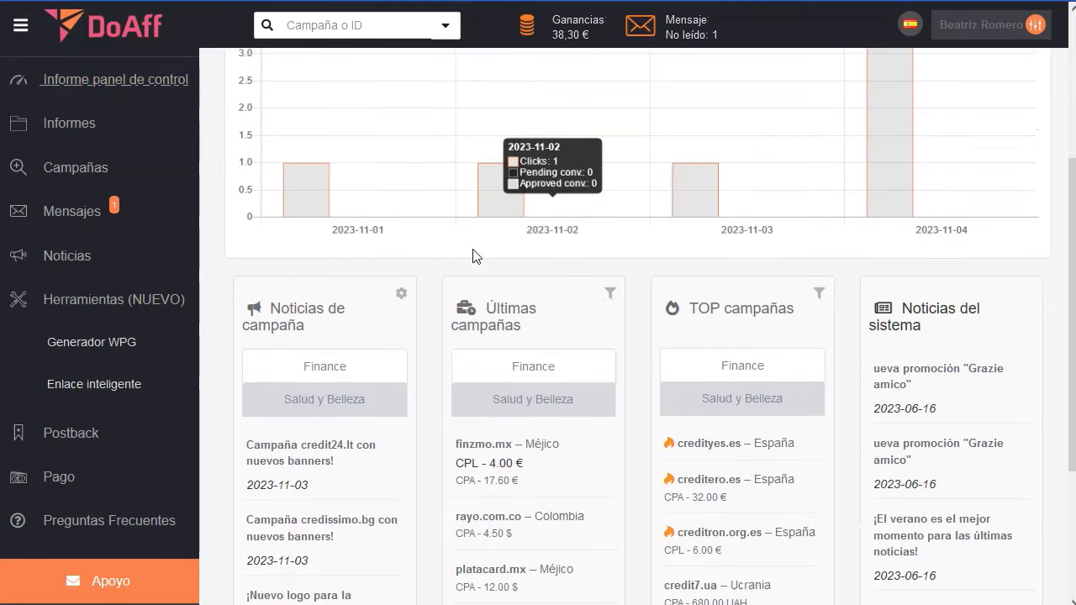
pyautogui.scroll(4, 476, 257)
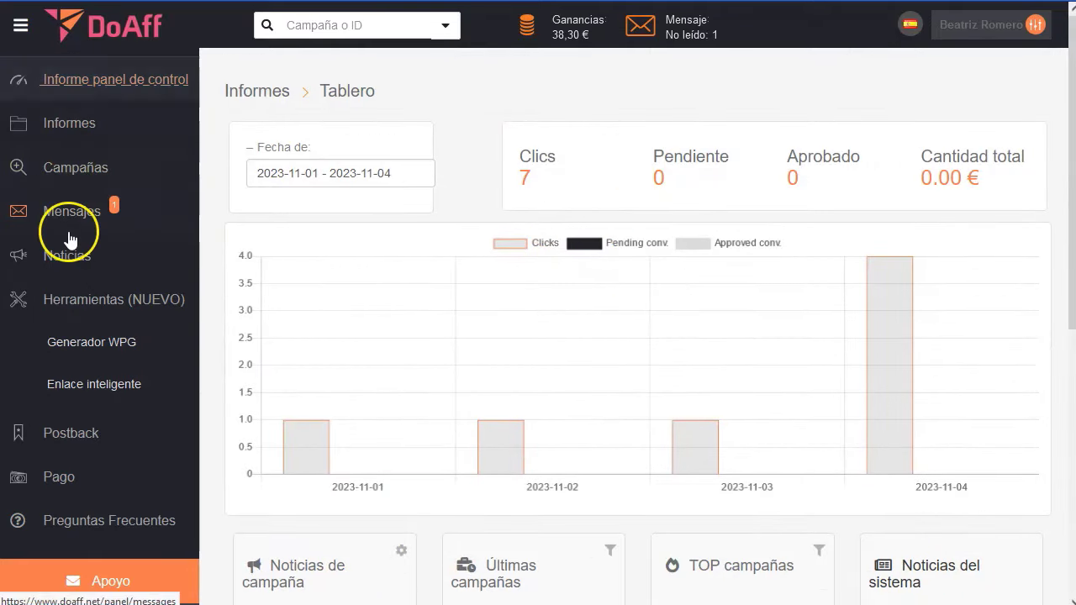
# Open the campaign search in DoAff and look through the listed finance campaigns and their commissions.
pyautogui.click(76, 172)
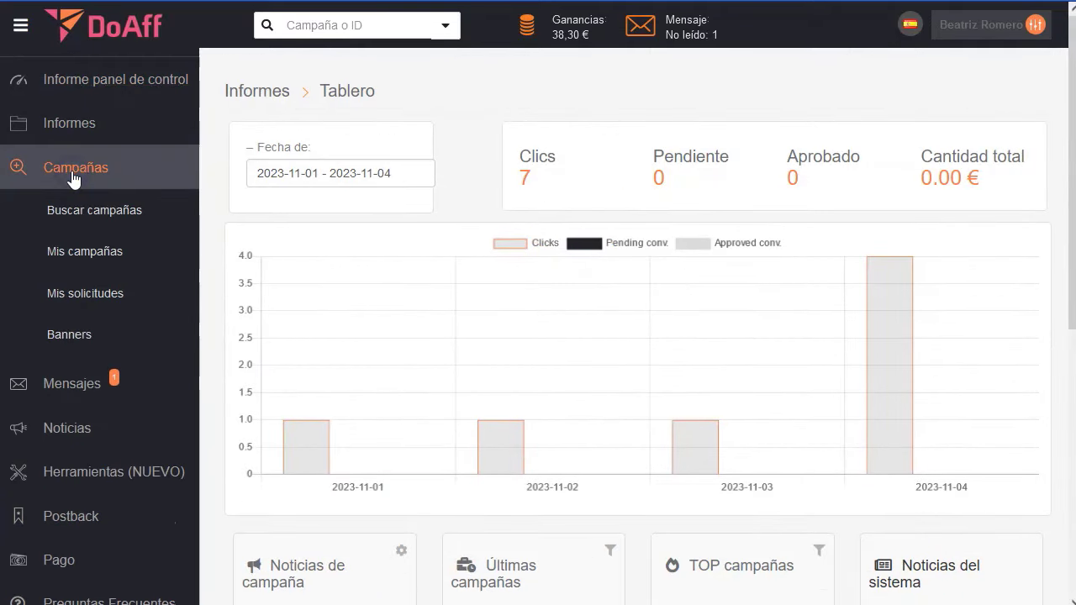
pyautogui.scroll(-5, 475, 347)
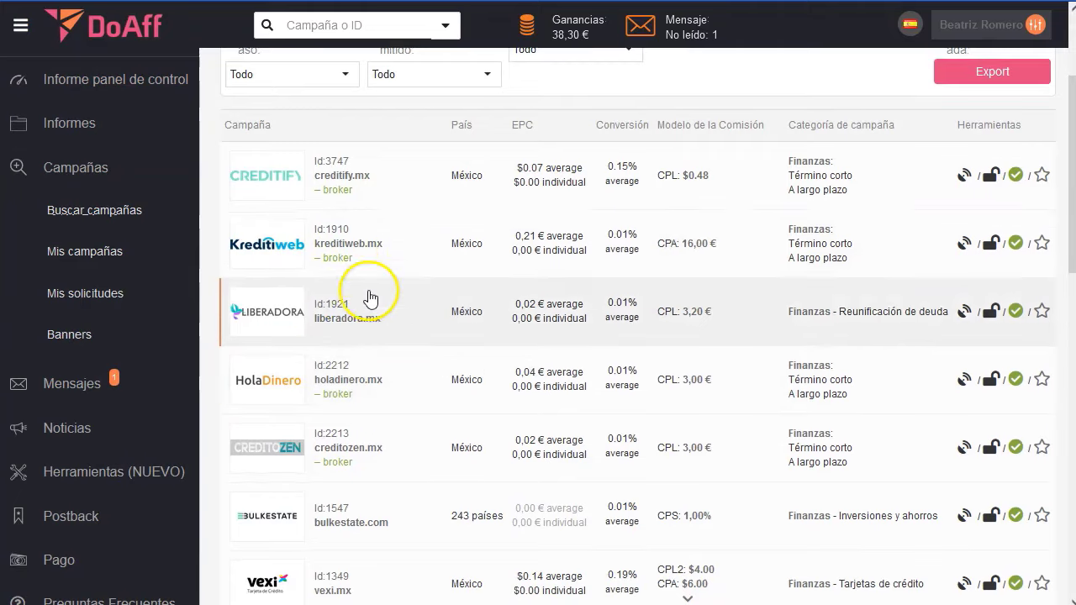
pyautogui.scroll(-8, 380, 343)
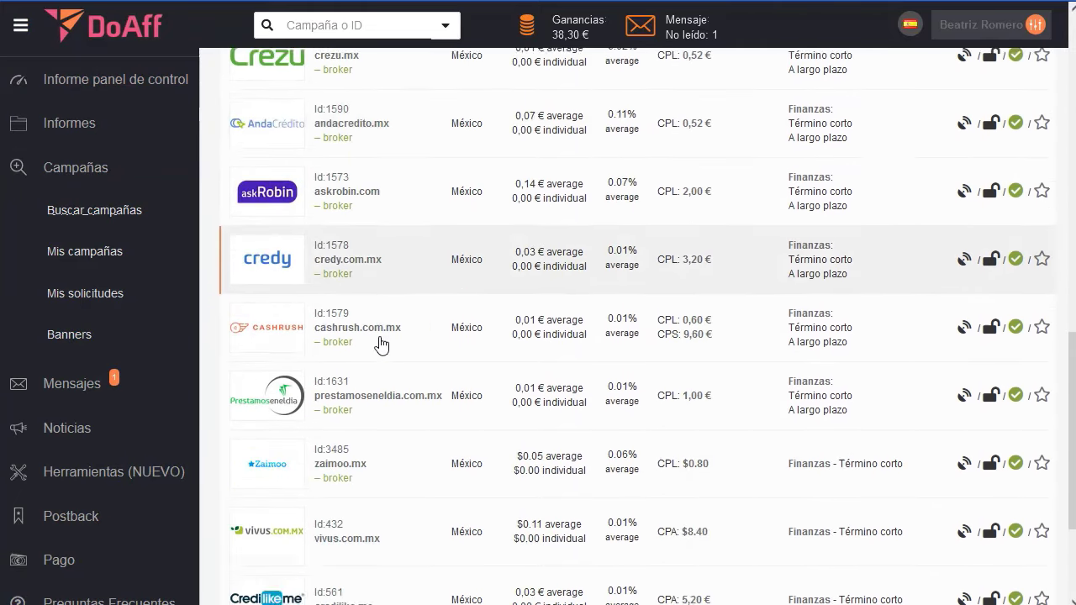
pyautogui.scroll(-6, 398, 395)
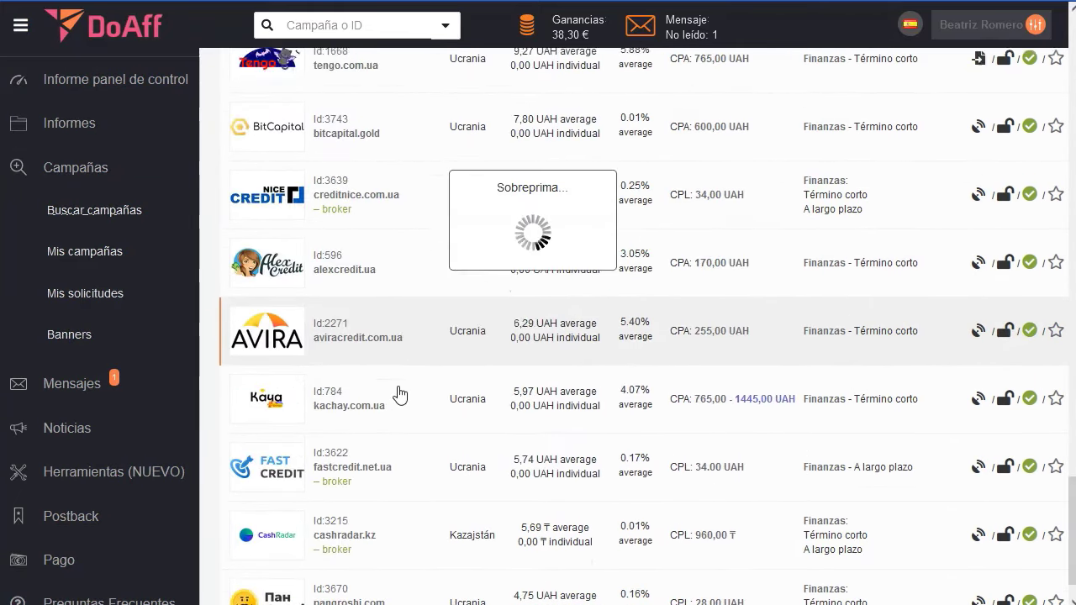
pyautogui.scroll(18, 399, 395)
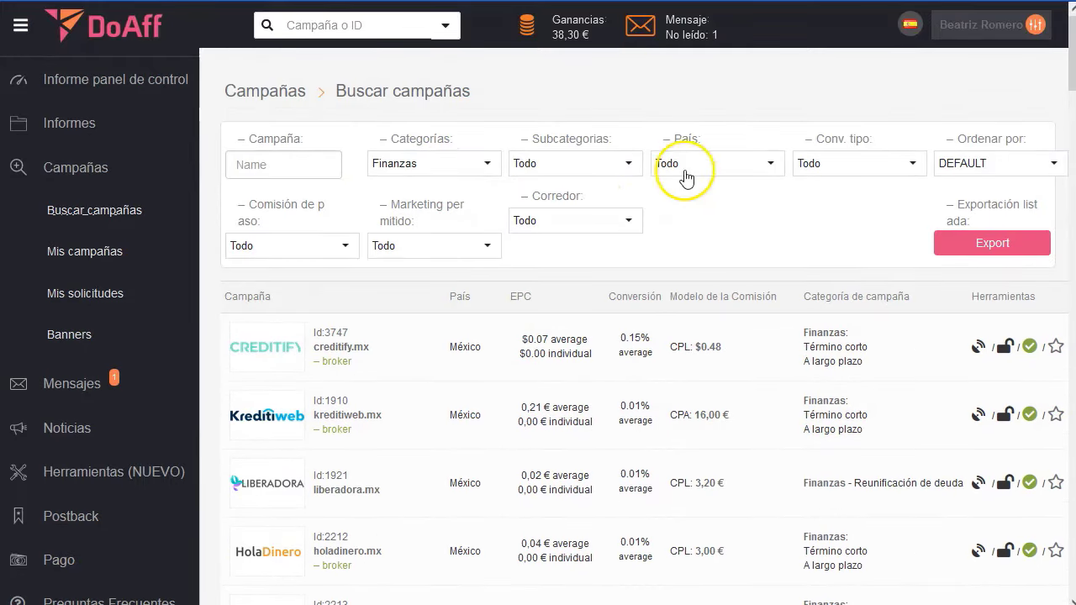
# Filter the finance campaigns by country to Colombia and look through the matching offers.
pyautogui.click(744, 165)
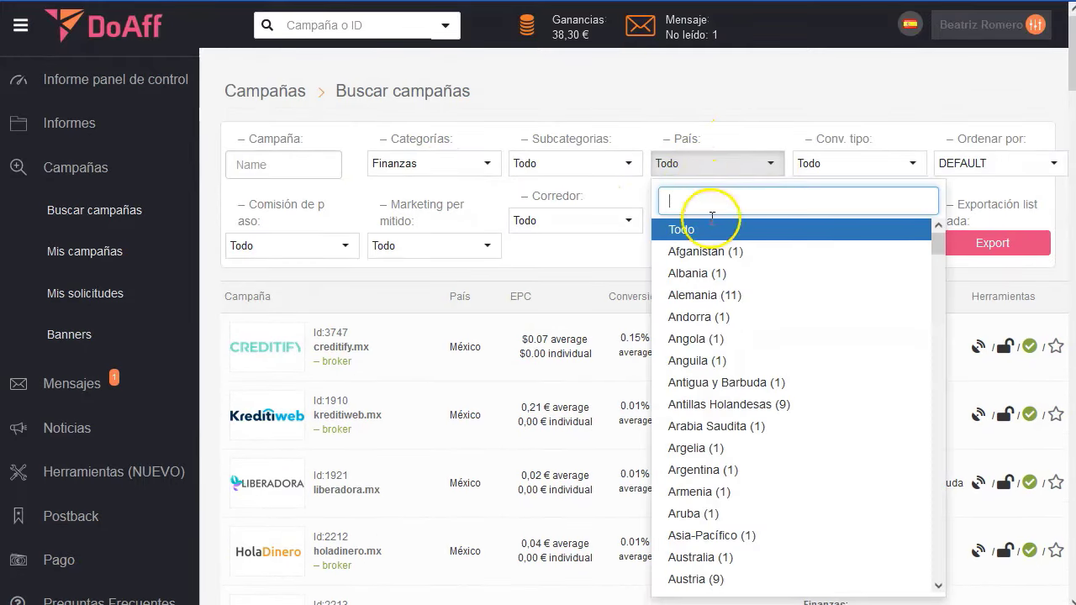
pyautogui.write('co')
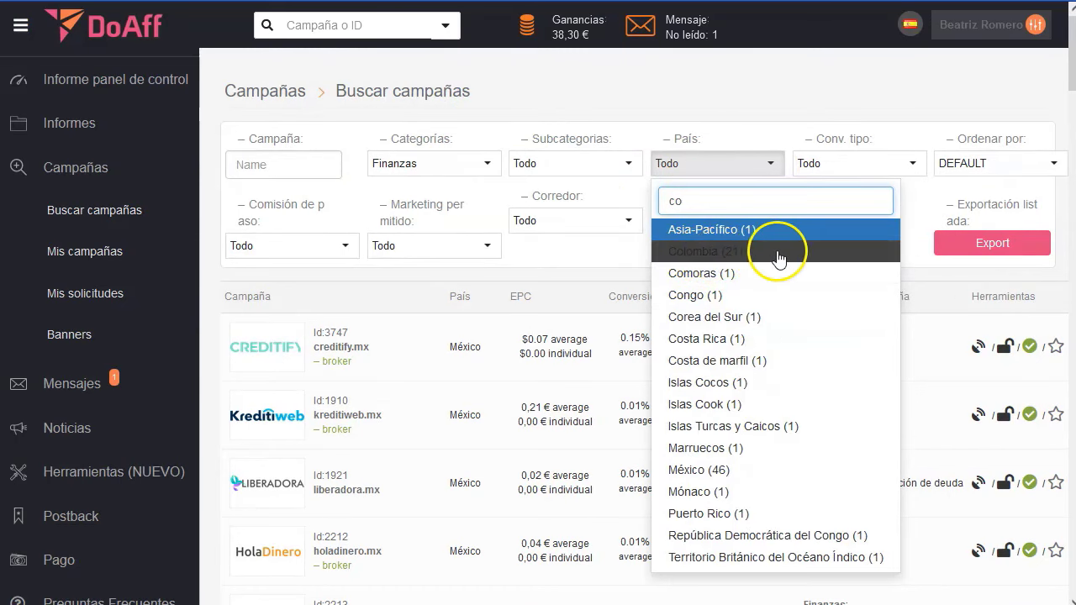
pyautogui.click(777, 252)
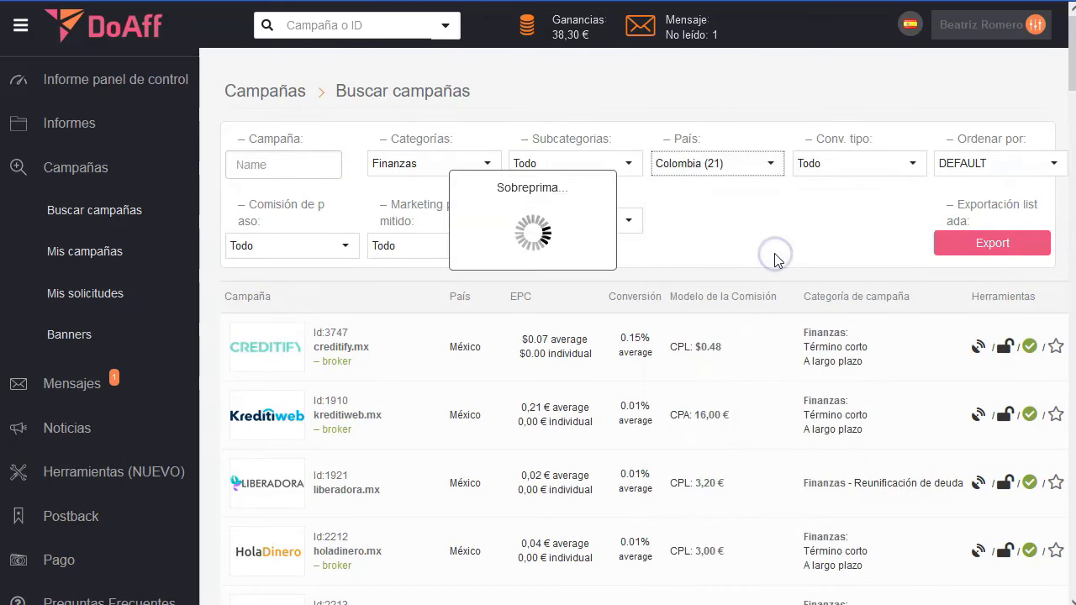
pyautogui.scroll(-3, 374, 387)
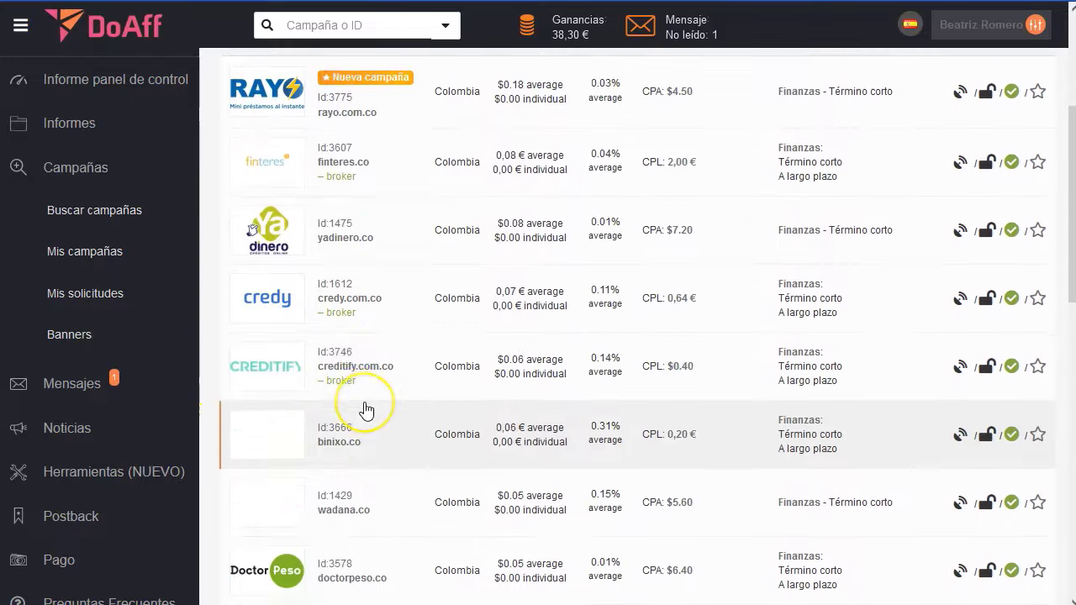
# Look through the rest of the Colombia finance campaigns, comparing their EPC, conversion and commission models.
pyautogui.scroll(-10, 367, 409)
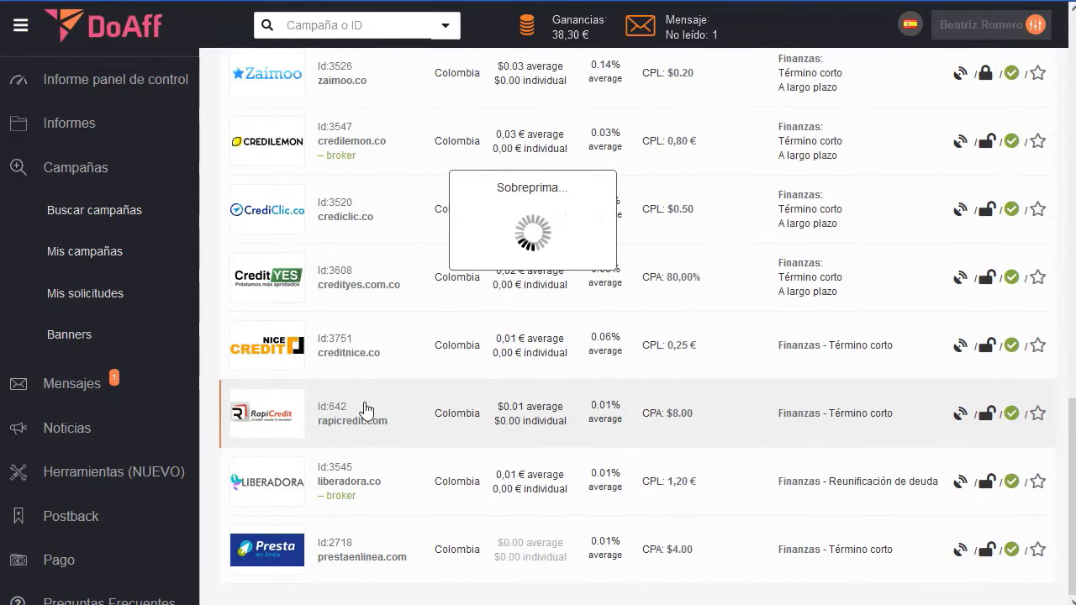
pyautogui.scroll(13, 364, 409)
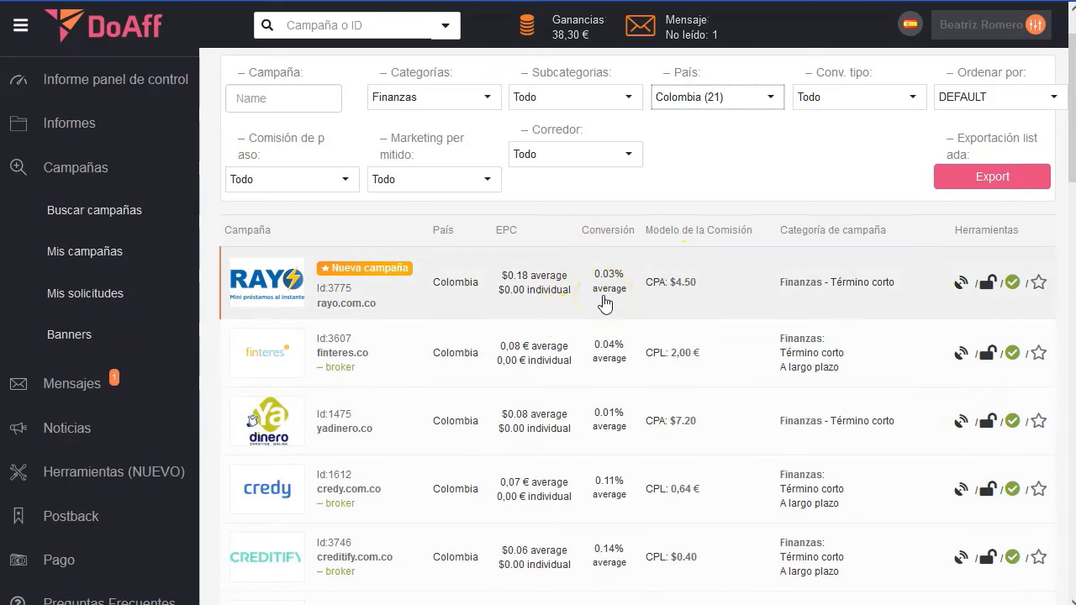
pyautogui.scroll(-1, 118, 338)
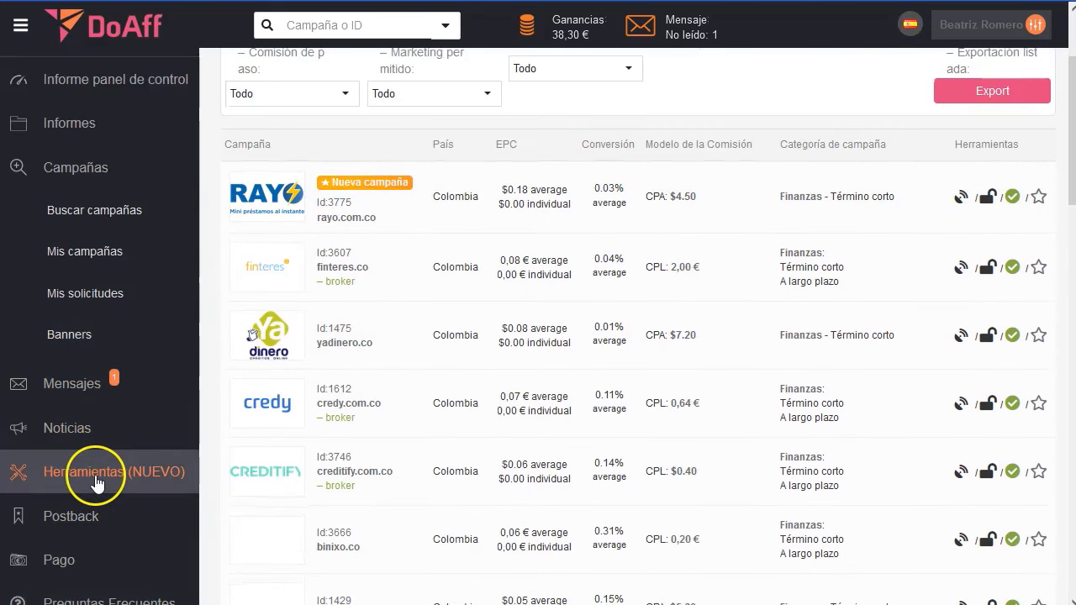
# Open the WPG JavaScript generator and name the new widget "colombia".
pyautogui.click(94, 477)
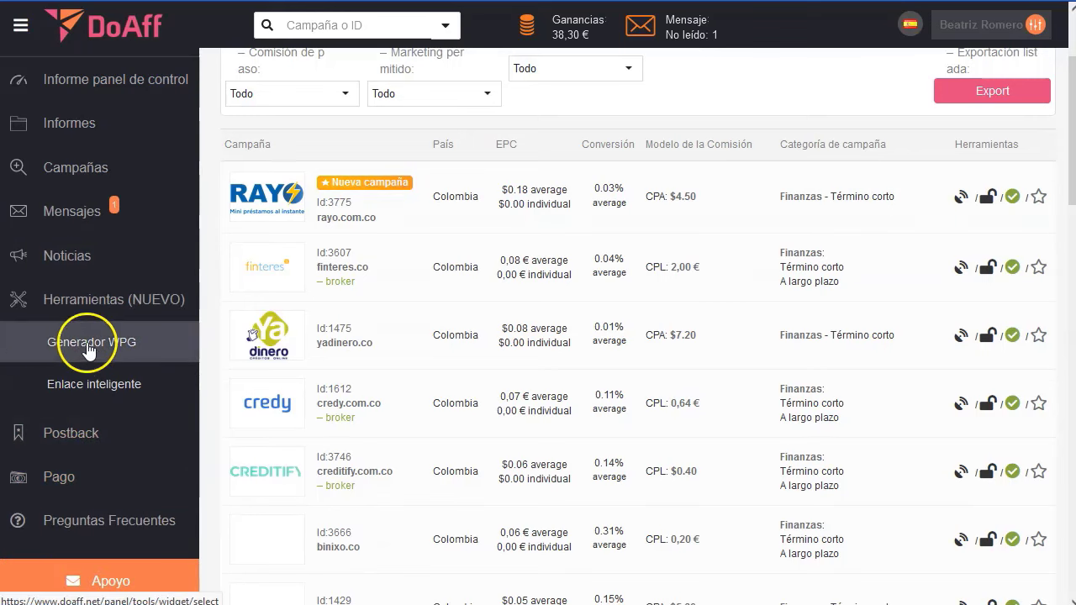
pyautogui.click(131, 346)
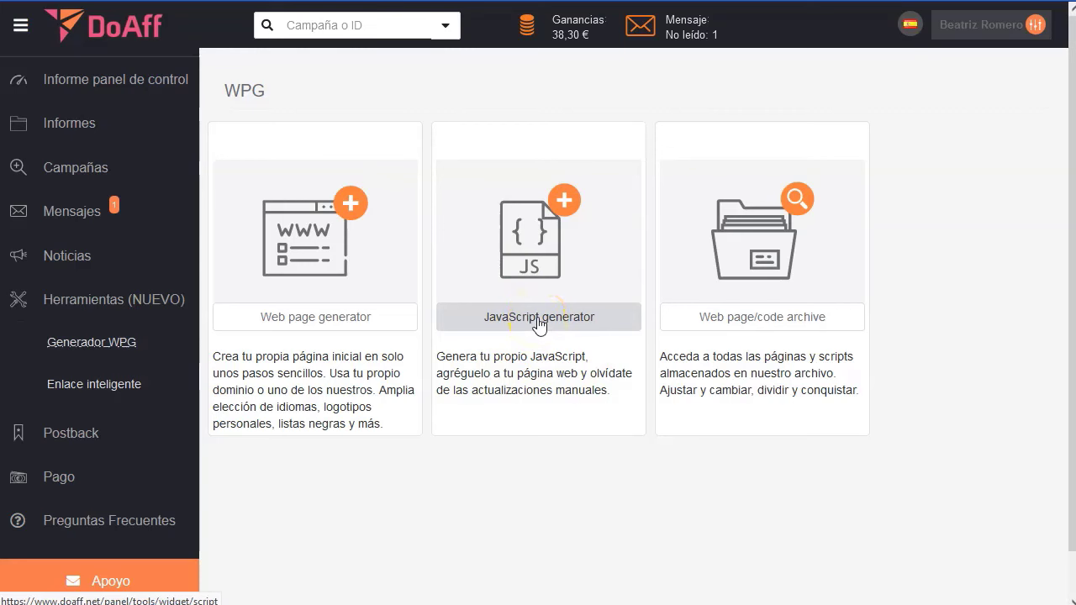
pyautogui.click(538, 321)
pyautogui.click(349, 152)
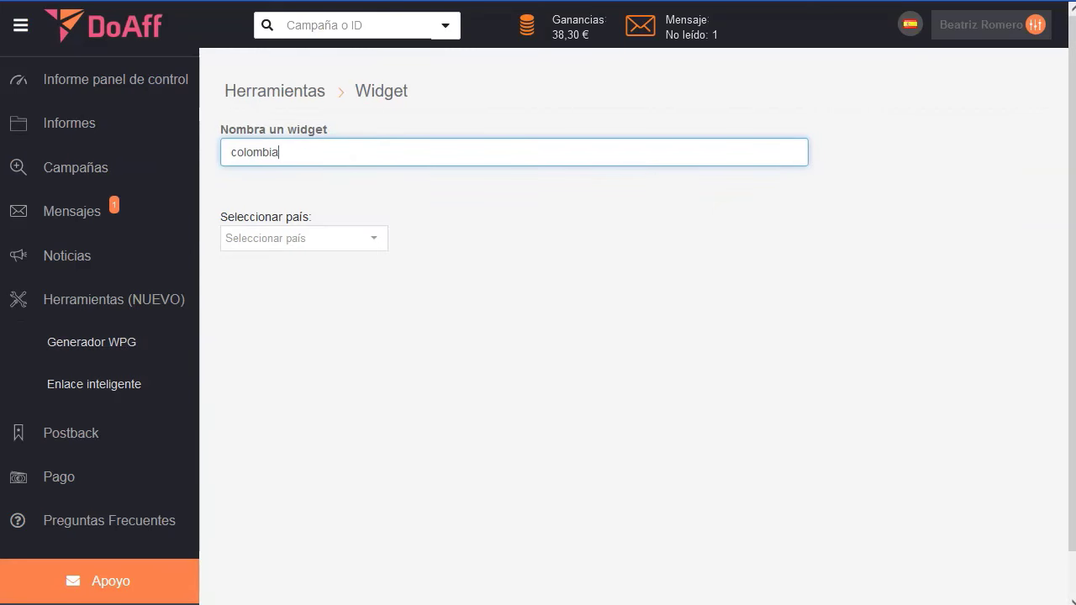
# Set the widget's country to Colombia.
pyautogui.click(329, 238)
pyautogui.scroll(-1, 318, 386)
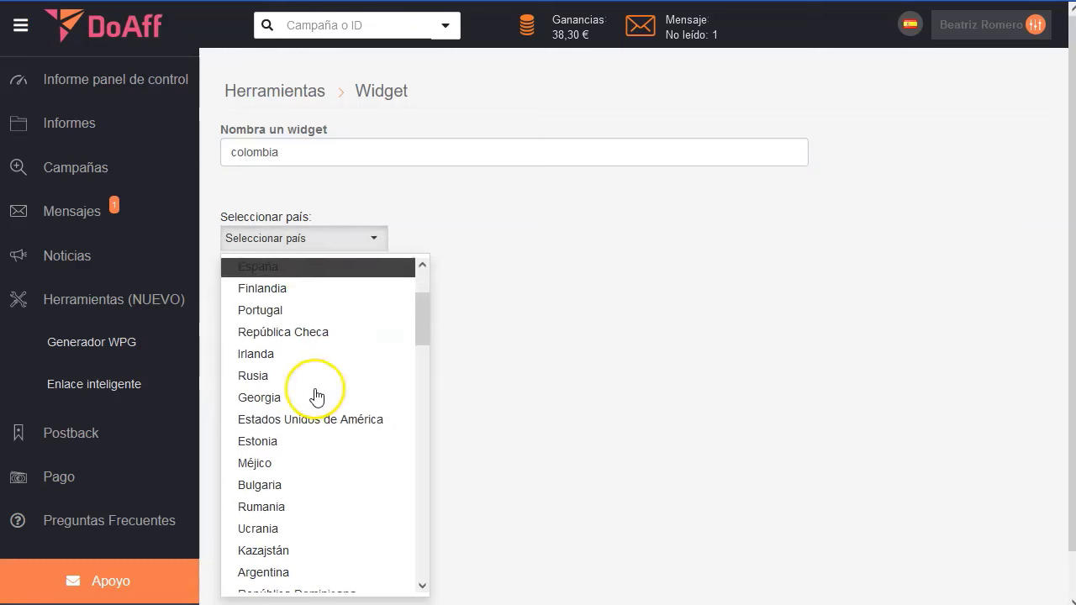
pyautogui.scroll(-1, 317, 403)
pyautogui.scroll(-1, 312, 411)
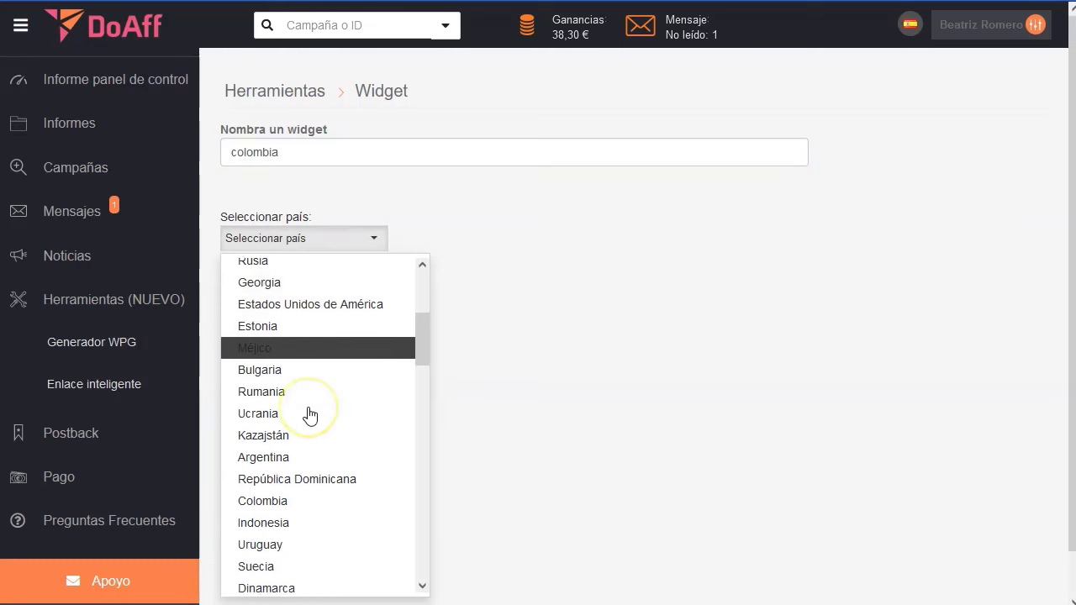
pyautogui.scroll(-2, 309, 414)
pyautogui.click(308, 411)
# Set the widget's language to Spain and its loan type to Personalizado.
pyautogui.click(533, 243)
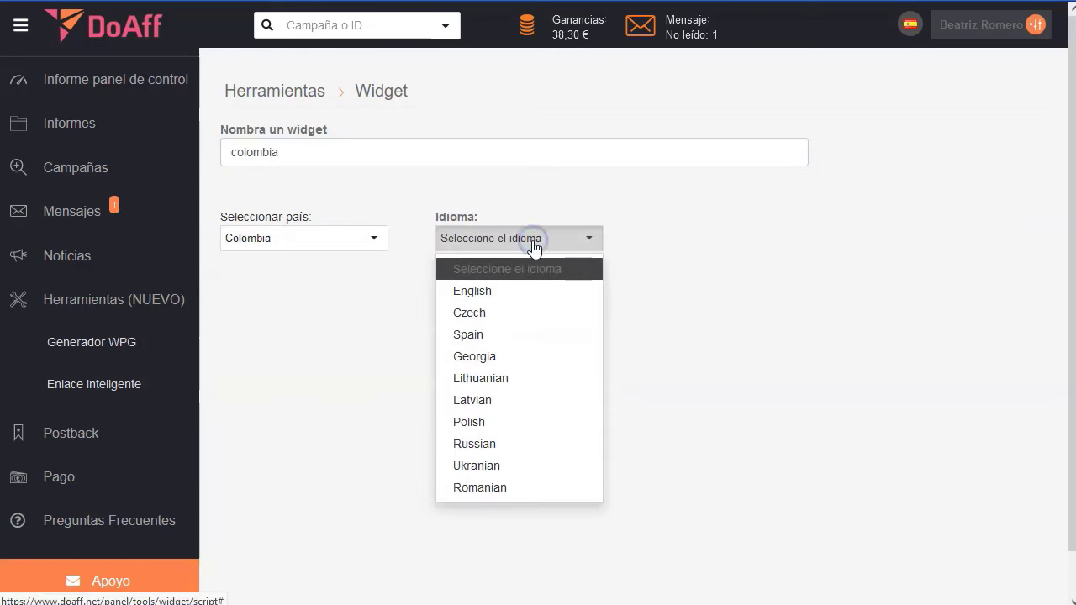
pyautogui.click(513, 336)
pyautogui.click(797, 242)
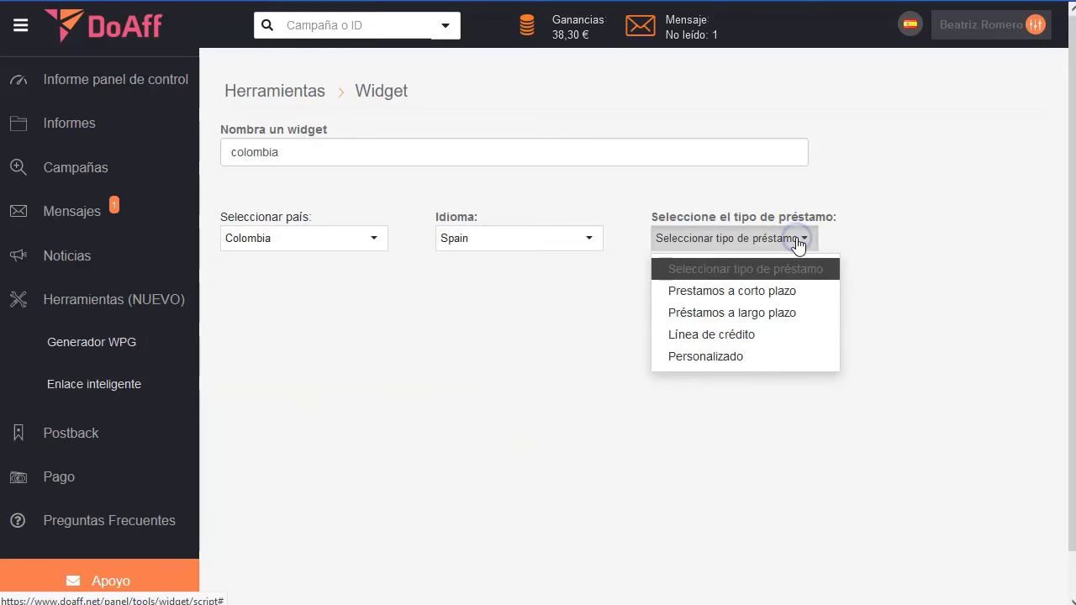
pyautogui.click(748, 356)
pyautogui.click(749, 239)
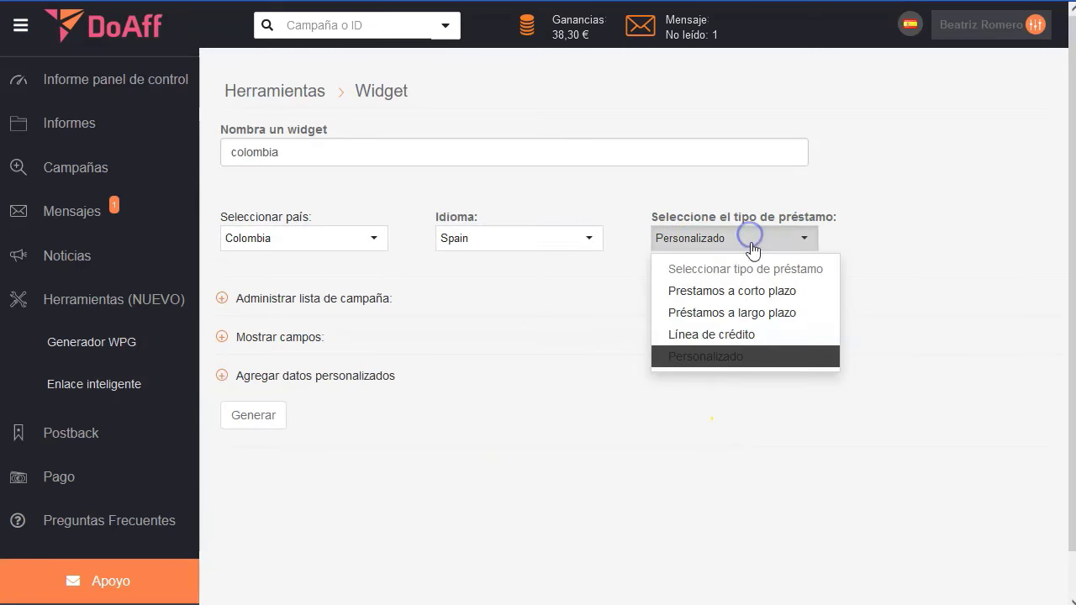
pyautogui.click(720, 361)
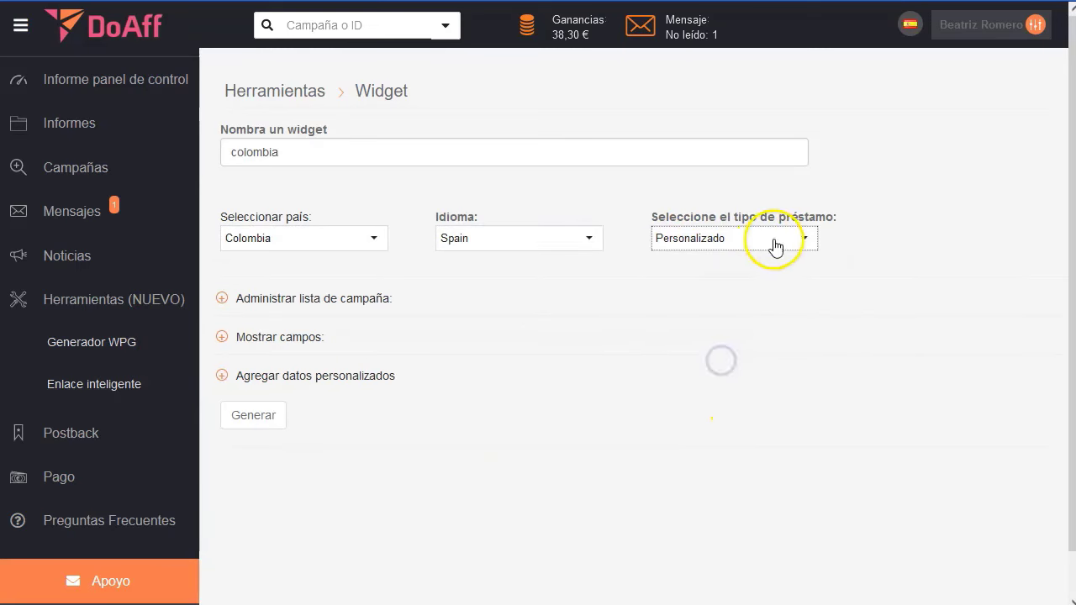
# Add all available Colombian campaigns to the widget's campaign list.
pyautogui.click(288, 300)
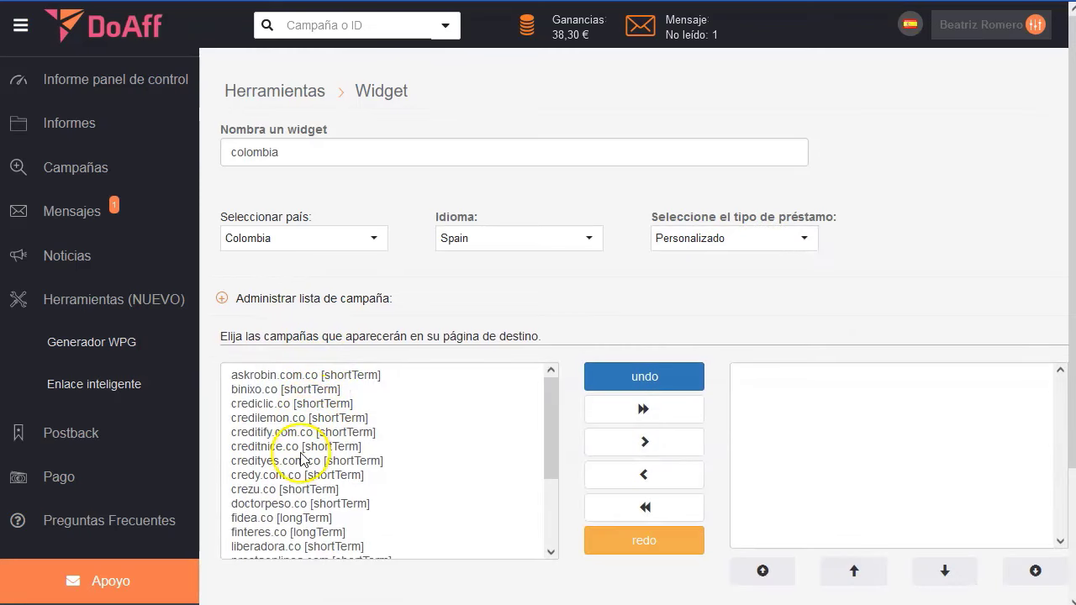
pyautogui.scroll(-4, 421, 418)
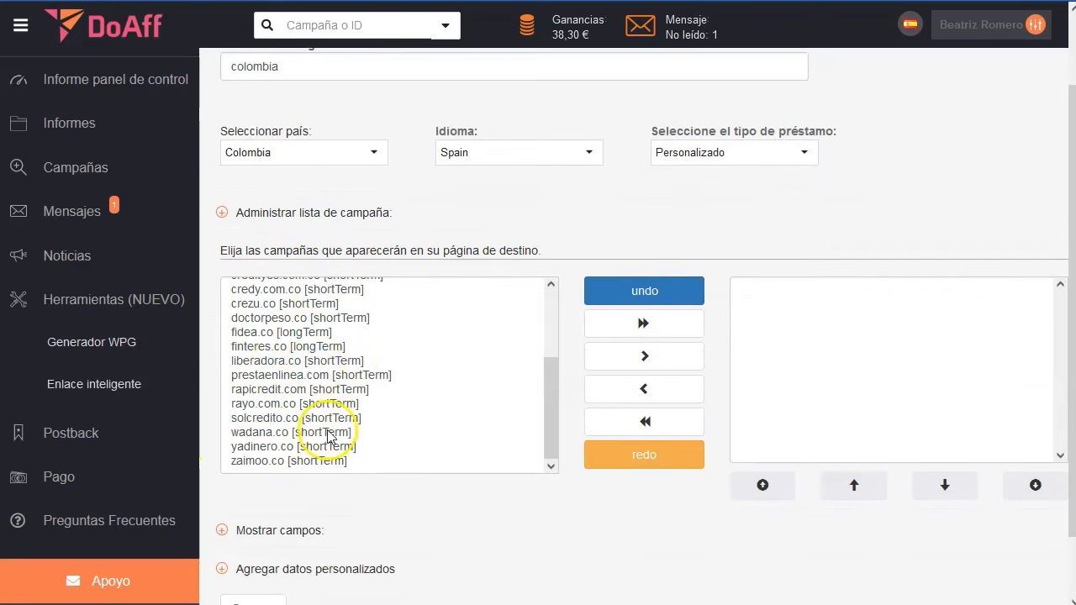
pyautogui.click(644, 323)
# Review the widget's display fields and add custom data, with Data1 set to "sio" and Data2 set to "social".
pyautogui.click(278, 530)
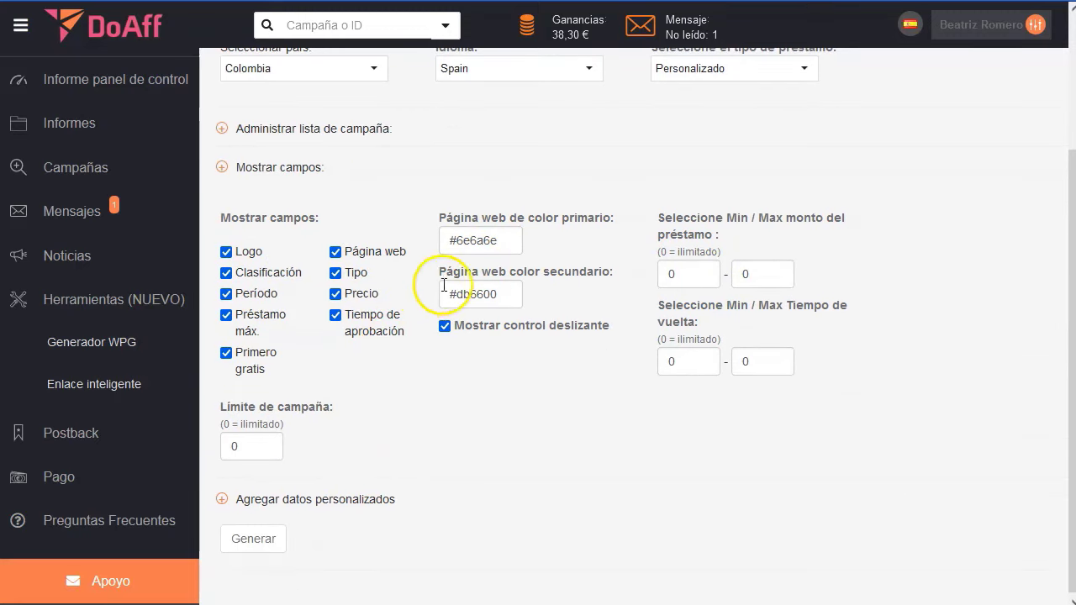
pyautogui.click(312, 495)
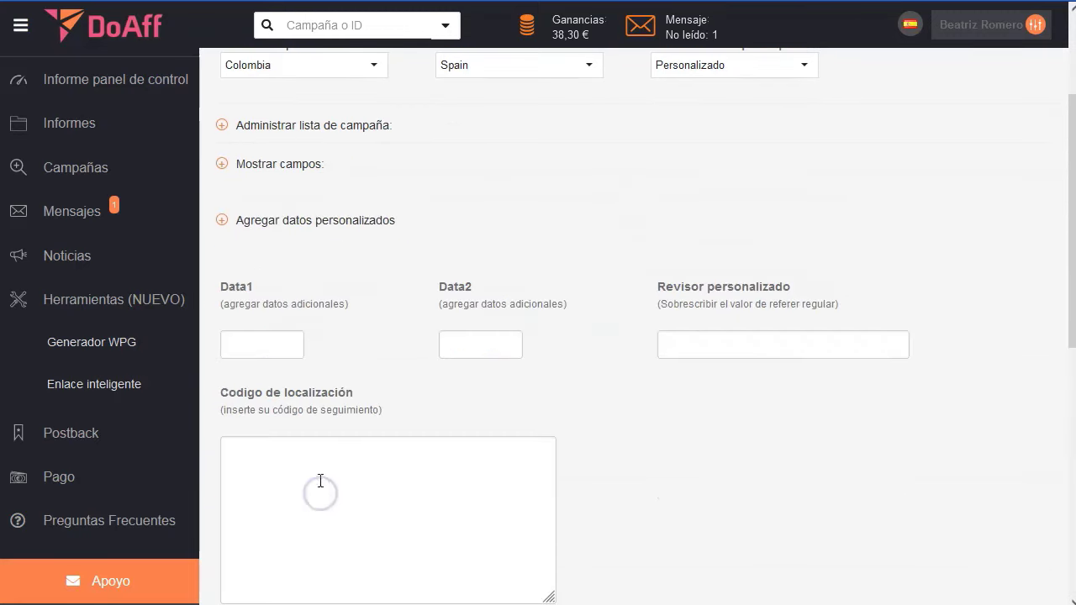
pyautogui.click(268, 326)
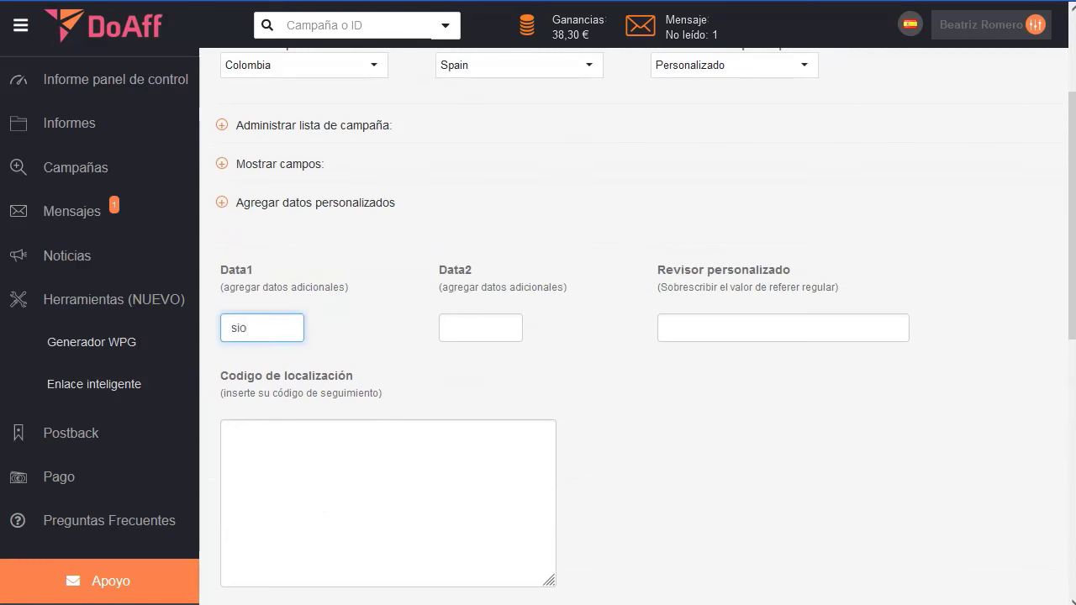
pyautogui.click(505, 321)
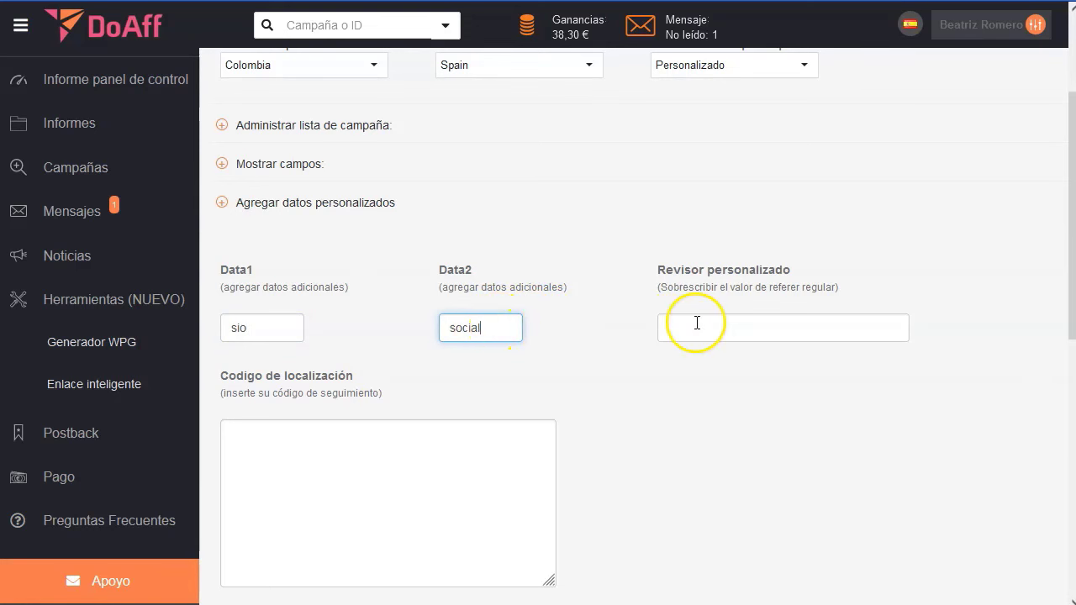
# Leave the tracking code fields empty and generate the widget code.
pyautogui.scroll(-2, 389, 391)
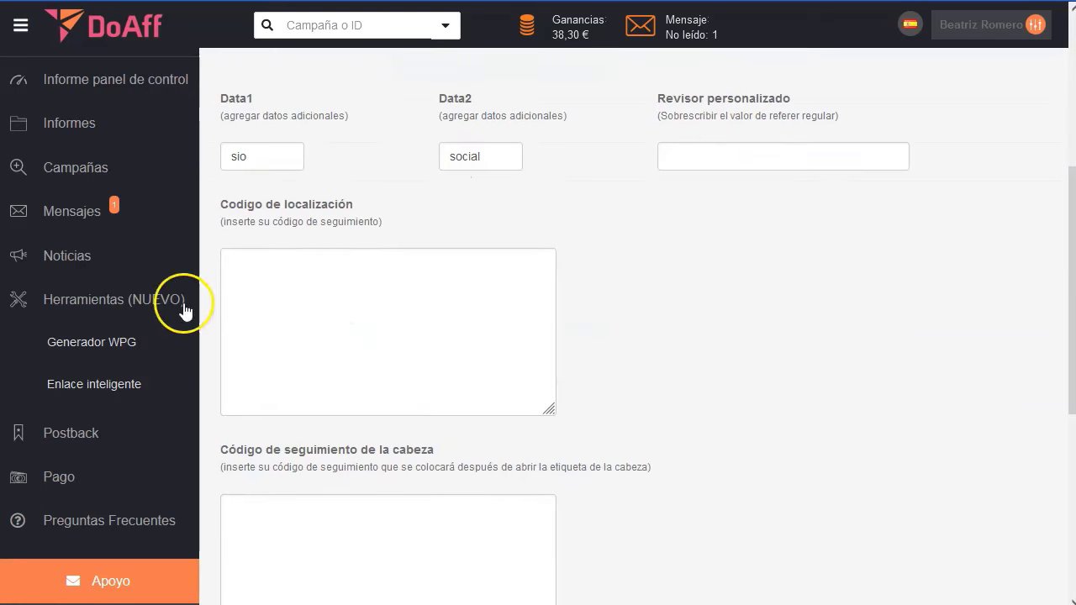
pyautogui.click(324, 275)
pyautogui.scroll(-2, 324, 277)
pyautogui.click(324, 275)
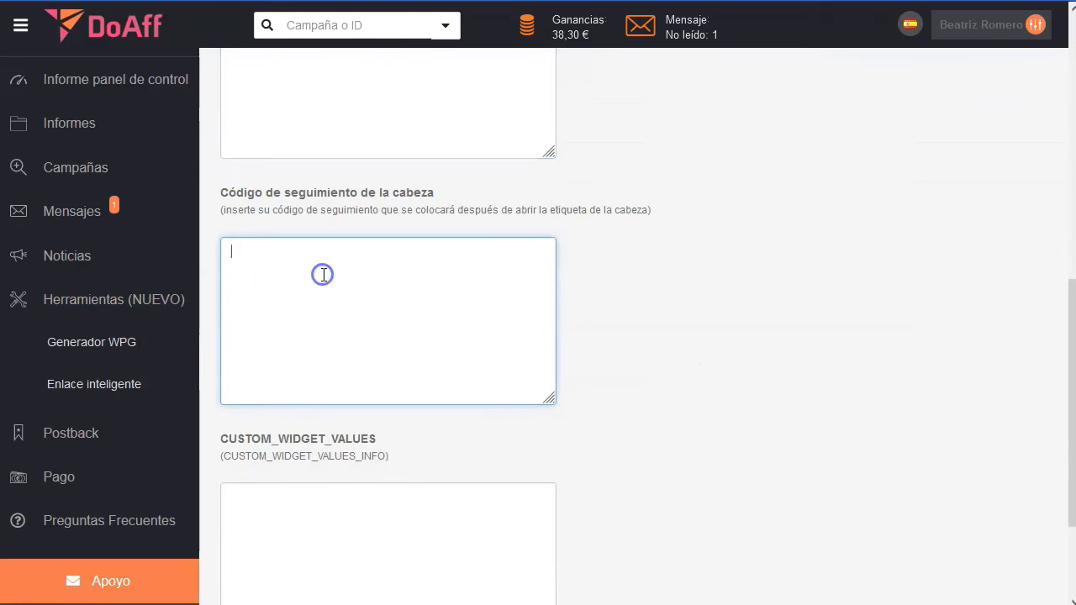
pyautogui.scroll(-2, 331, 368)
pyautogui.click(255, 538)
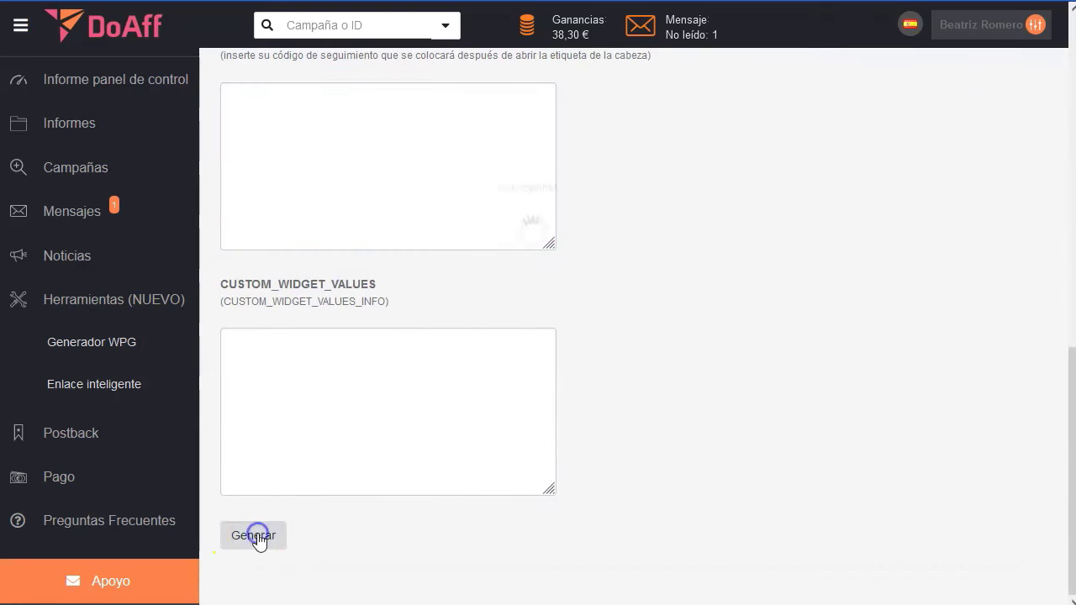
# Look through the loan offers in the widget preview and return to the generated widget script.
pyautogui.scroll(-4, 731, 290)
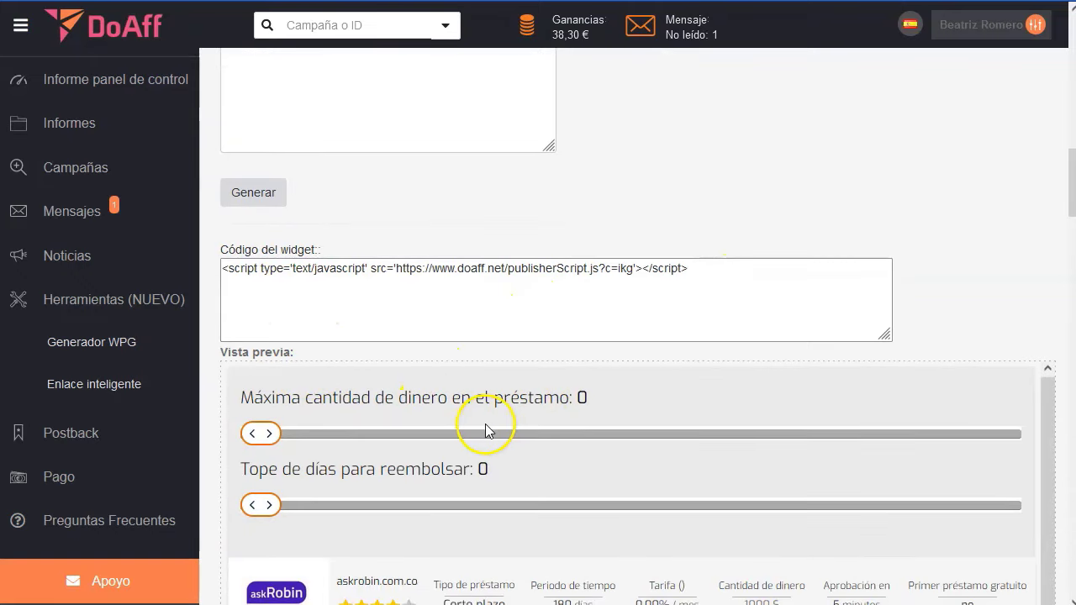
pyautogui.scroll(-1, 486, 425)
pyautogui.scroll(-12, 492, 410)
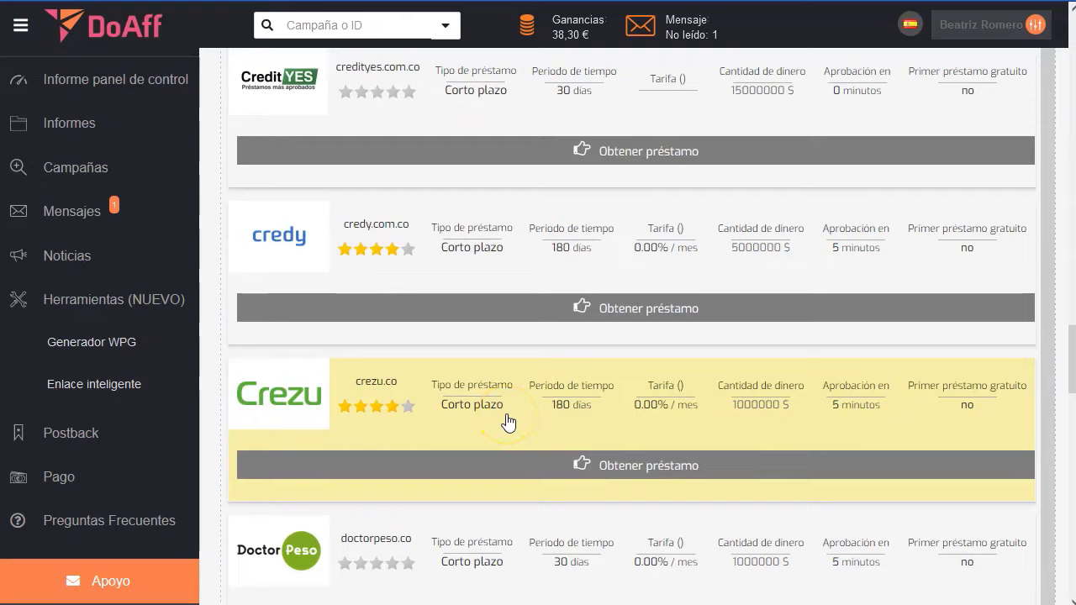
pyautogui.scroll(-3, 509, 422)
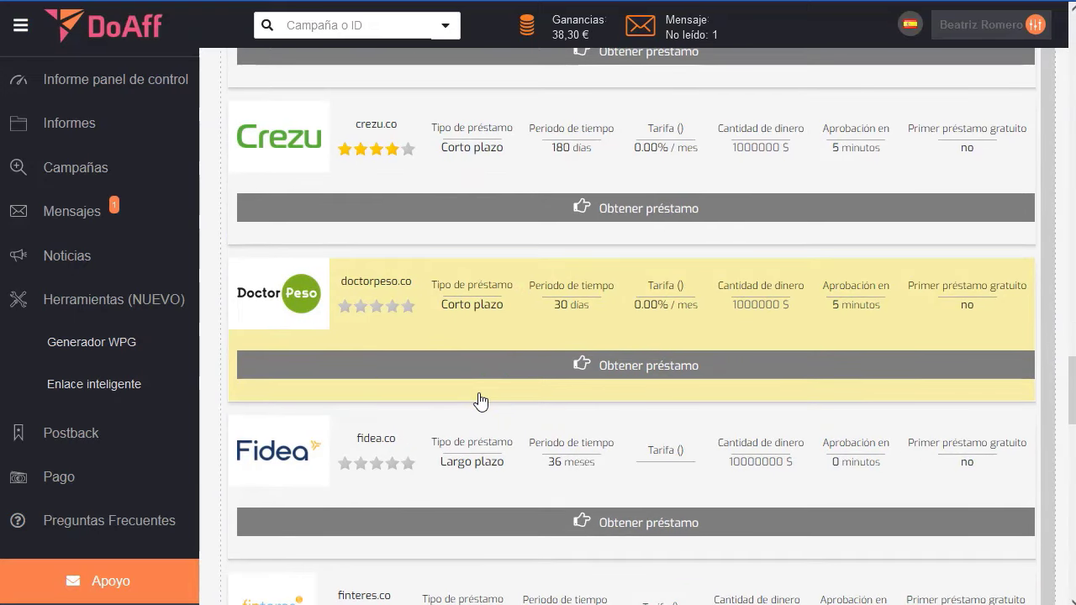
pyautogui.scroll(-2, 481, 402)
pyautogui.click(284, 457)
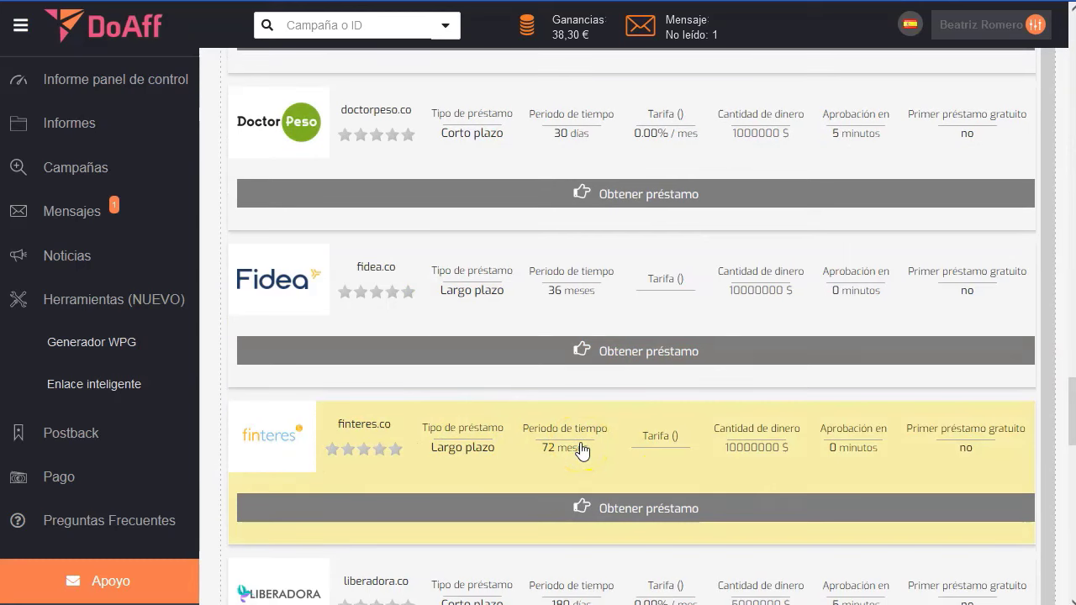
pyautogui.click(566, 318)
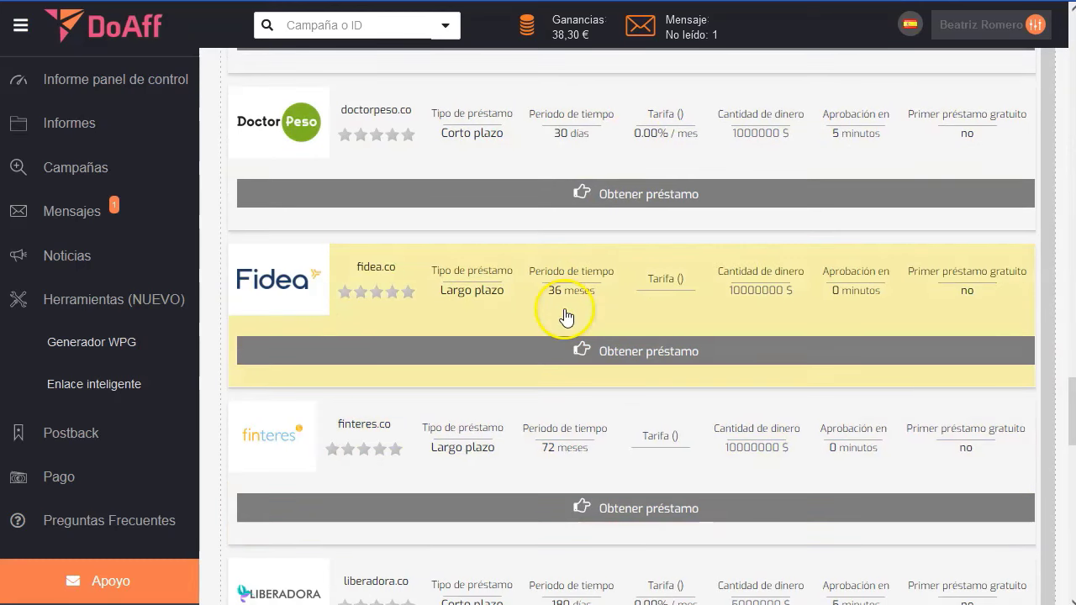
pyautogui.scroll(-10, 567, 318)
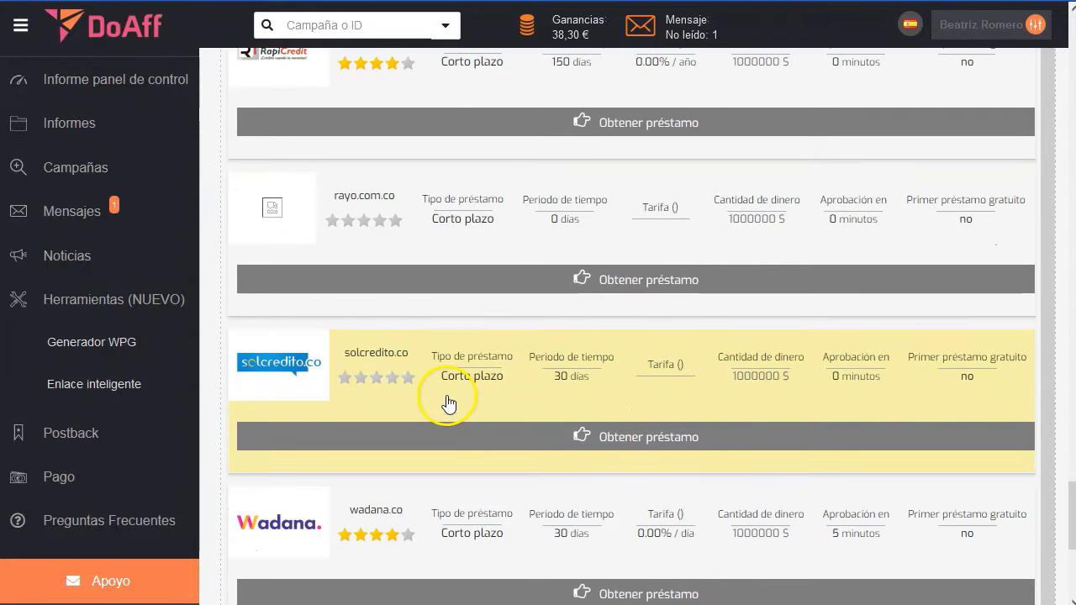
pyautogui.scroll(15, 449, 404)
pyautogui.scroll(15, 469, 225)
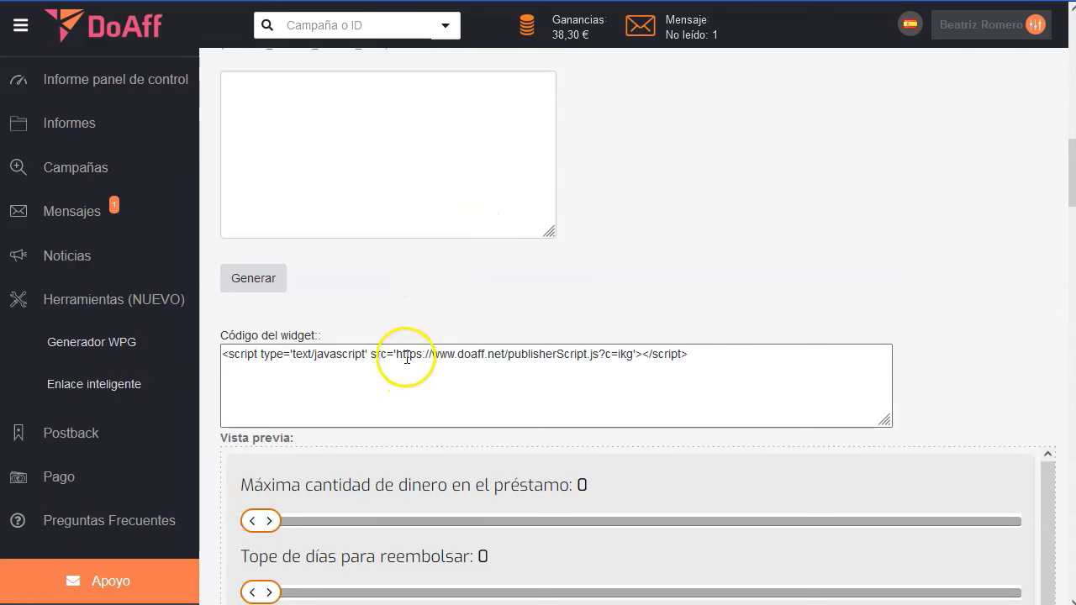
pyautogui.click(407, 357)
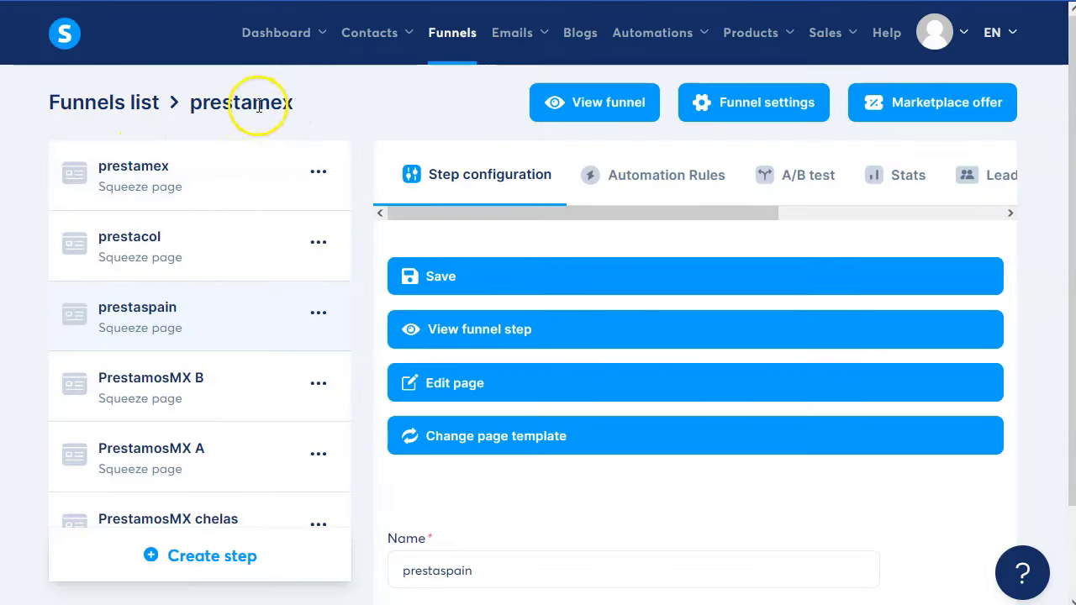
# Switch to systeme.io and look through the squeeze pages listed in the prestamex funnel.
pyautogui.scroll(-1, 378, 122)
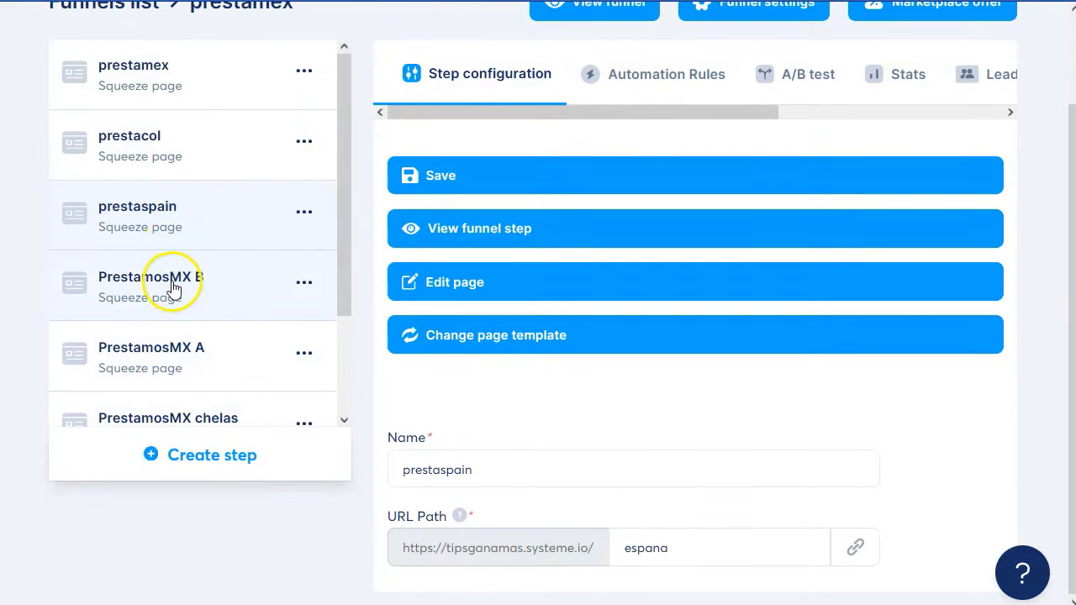
pyautogui.scroll(-2, 204, 320)
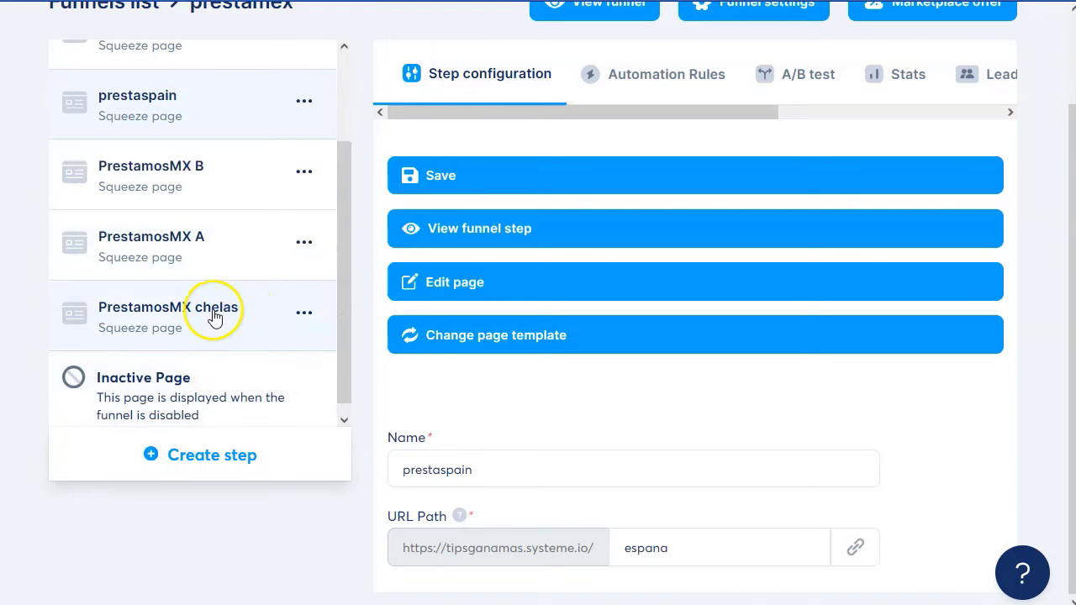
pyautogui.scroll(5, 215, 317)
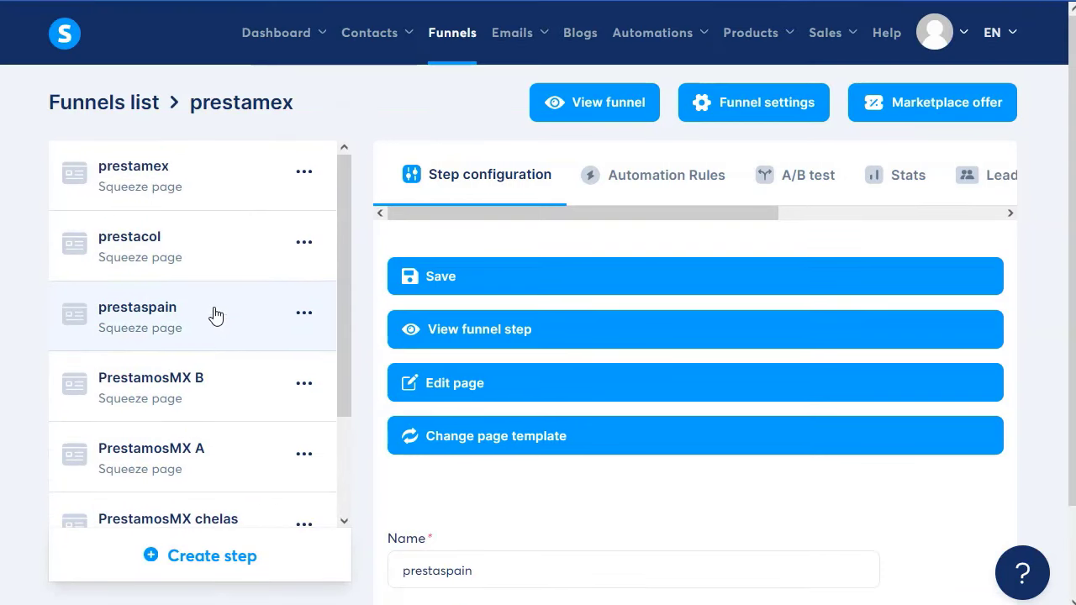
# View the live page of the prestacol funnel step and examine its embedded Colombia loan widget.
pyautogui.click(194, 254)
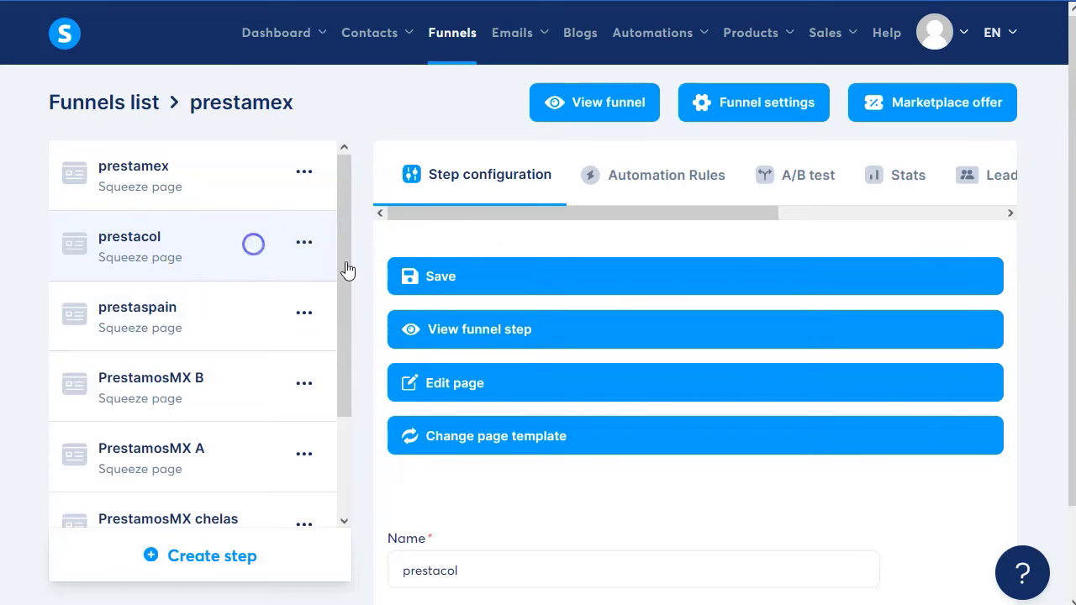
pyautogui.click(580, 333)
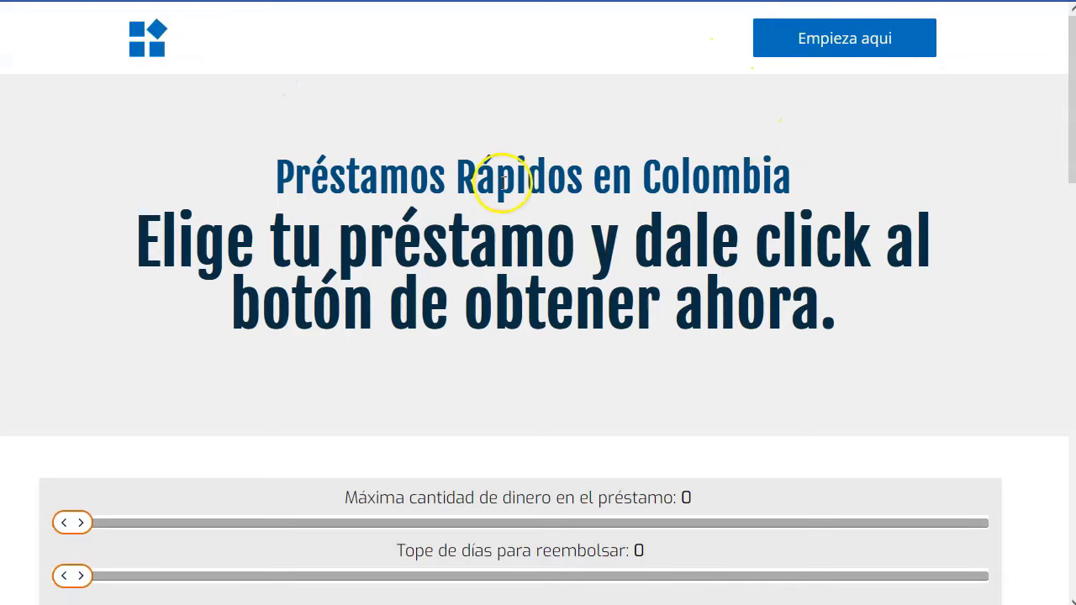
pyautogui.scroll(-4, 492, 273)
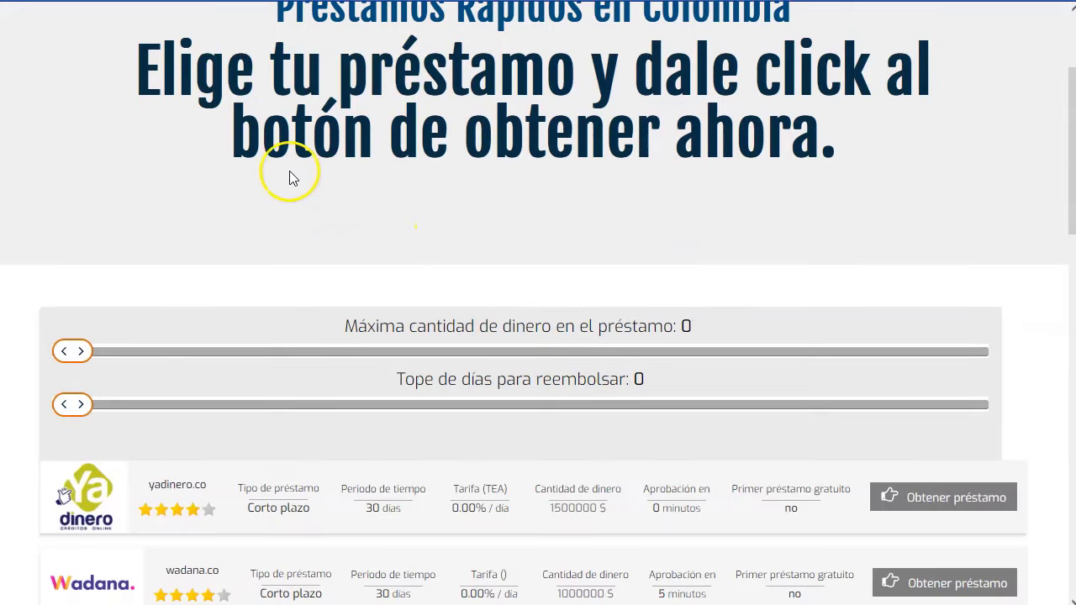
# Look through the rest of the live prestacol page, from the loan offers down to the subscription form.
pyautogui.scroll(-3, 113, 336)
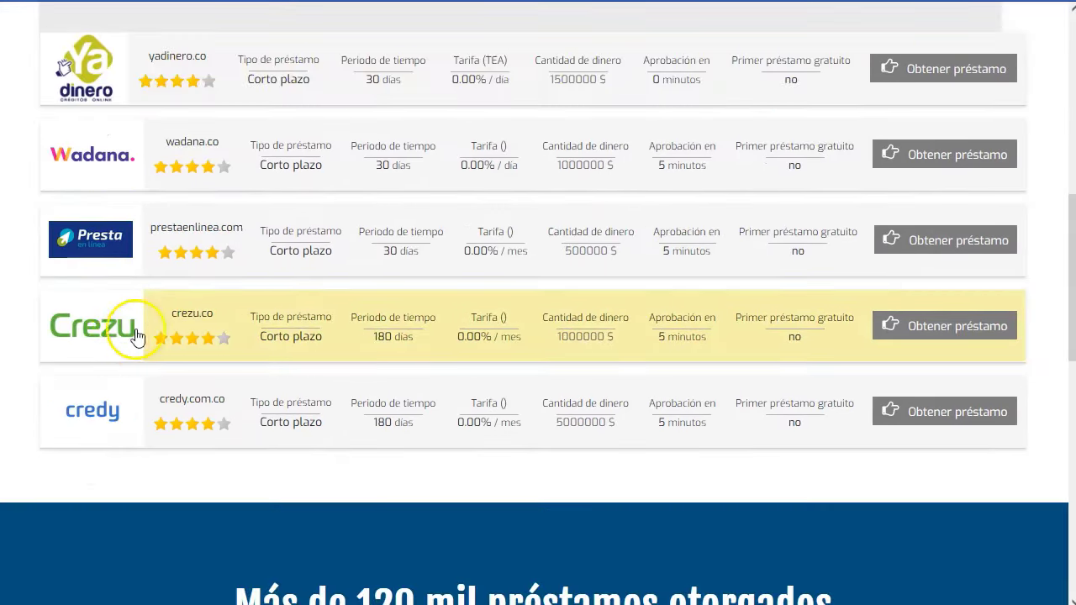
pyautogui.scroll(-2, 404, 252)
pyautogui.scroll(-1, 416, 235)
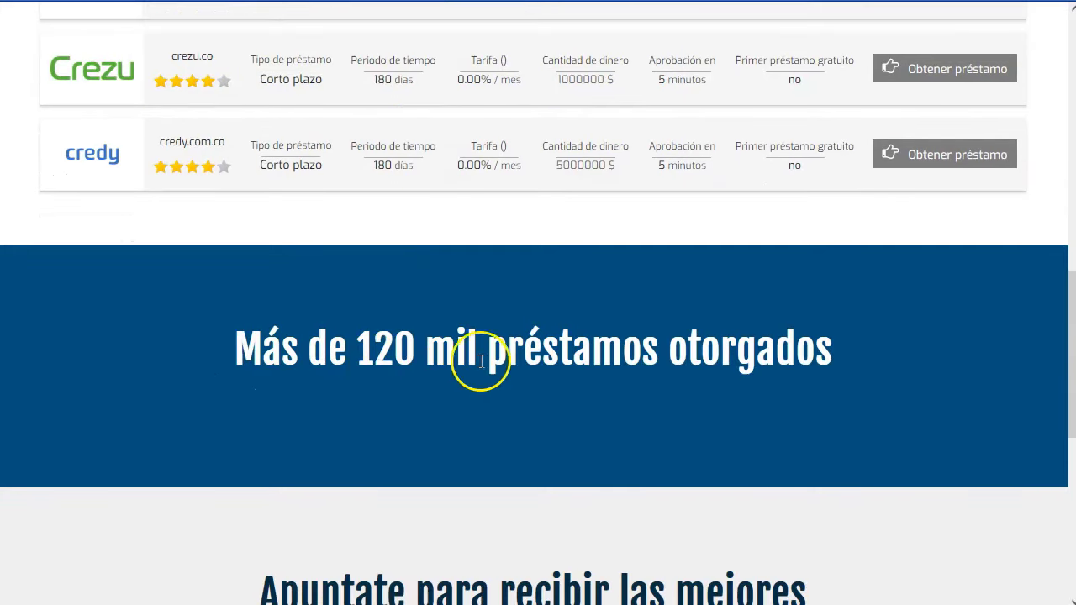
pyautogui.scroll(-2, 372, 359)
pyautogui.scroll(-1, 608, 425)
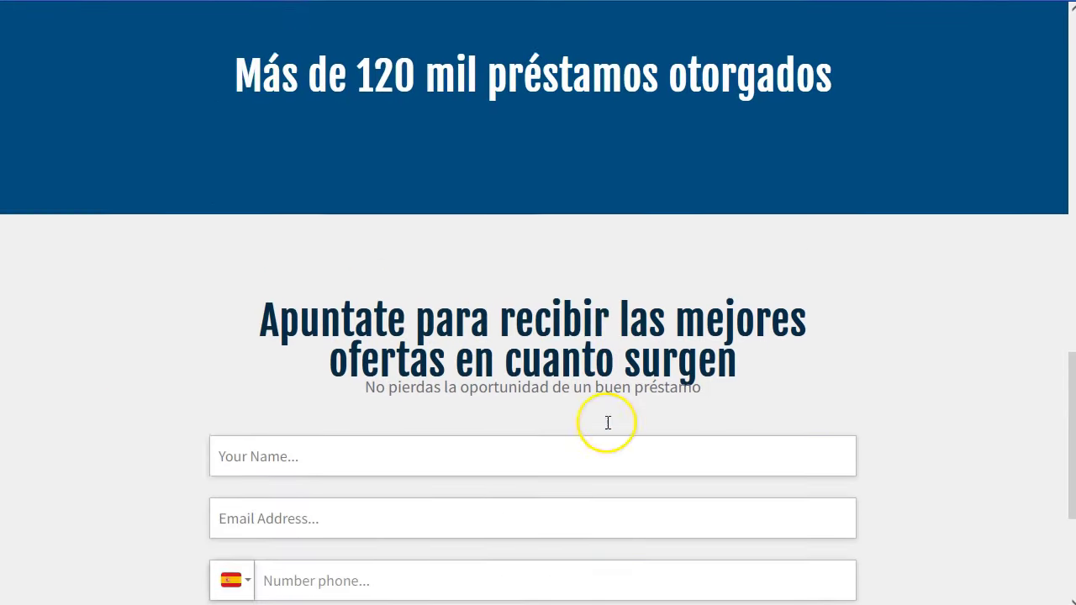
pyautogui.scroll(-1, 279, 370)
pyautogui.scroll(10, 680, 120)
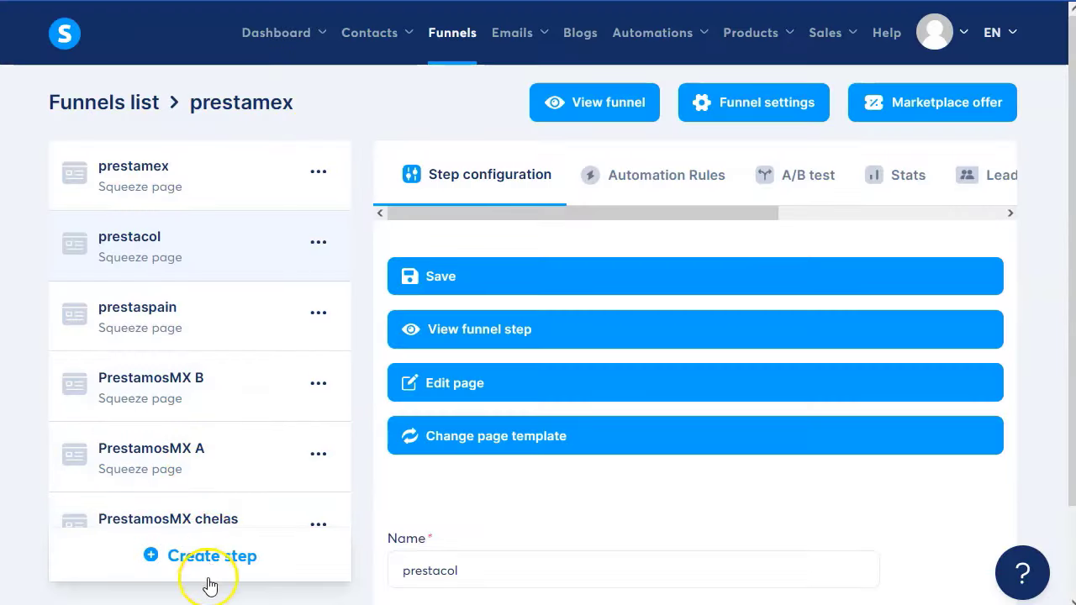
# Create a funnel step in the prestamex funnel named "colomiba prestamos" with the type Sales page.
pyautogui.click(202, 558)
pyautogui.click(410, 273)
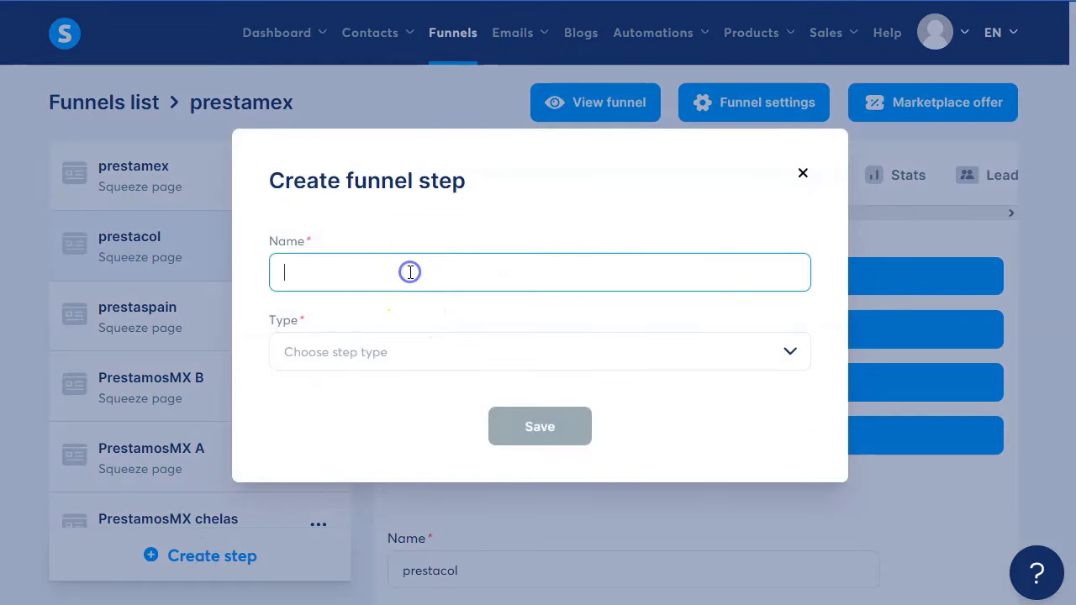
pyautogui.write('colomiba presa')
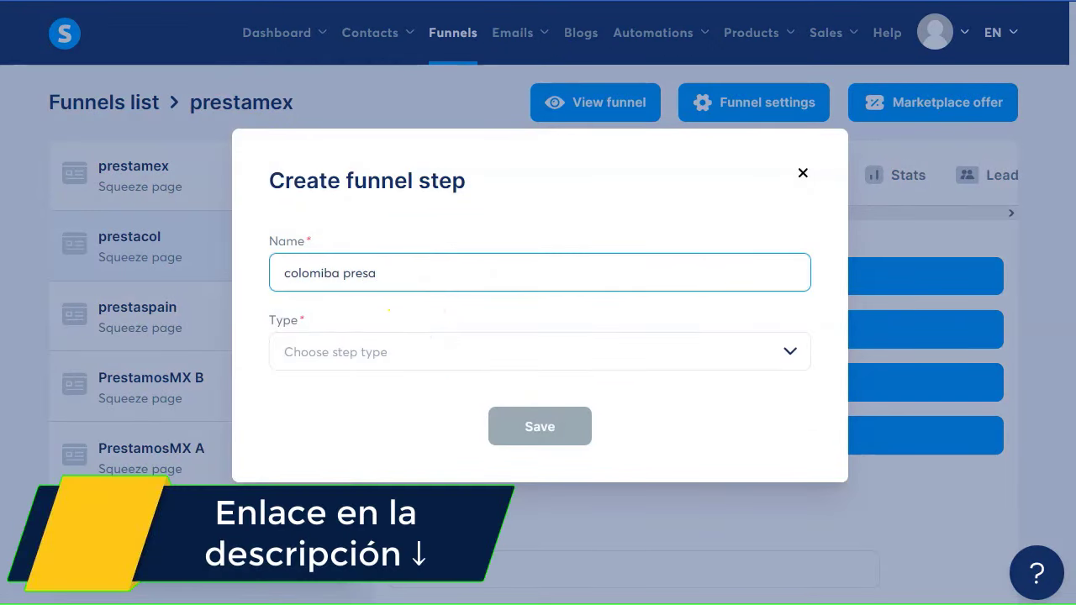
pyautogui.click(378, 352)
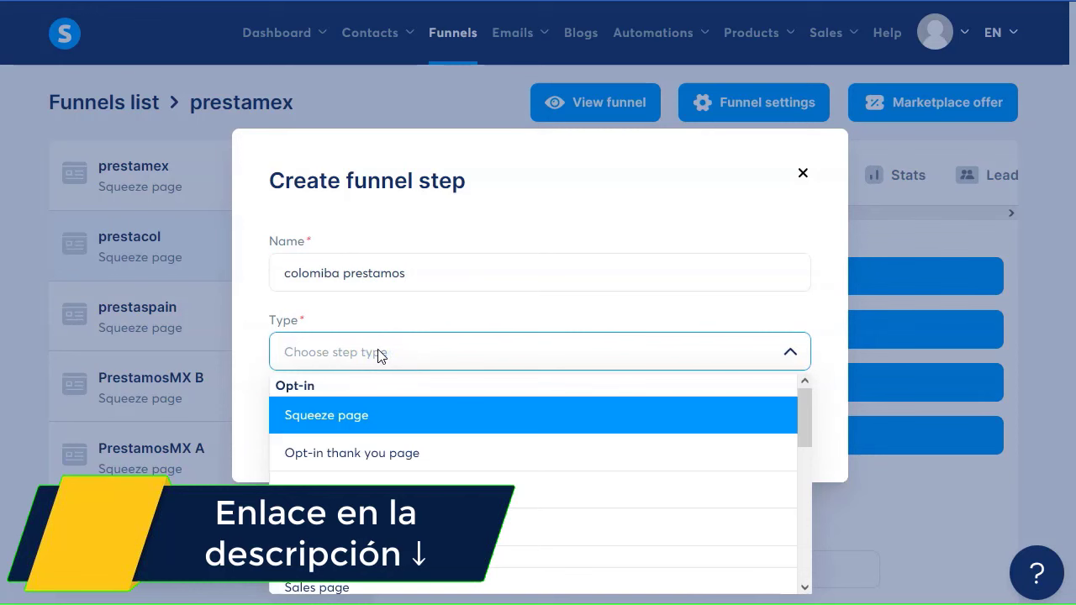
pyautogui.scroll(-1, 413, 483)
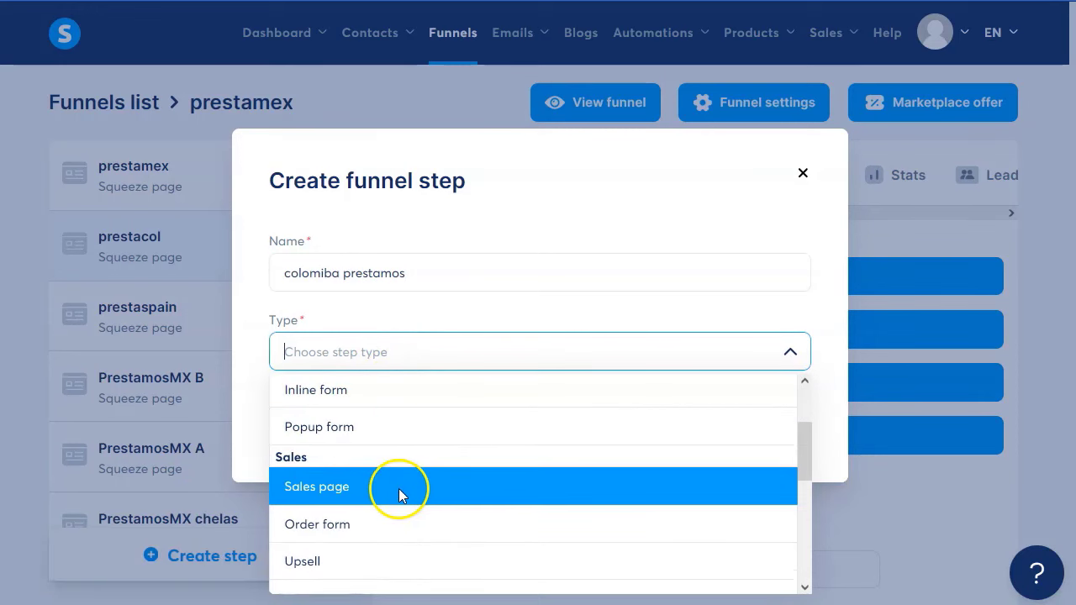
pyautogui.click(355, 492)
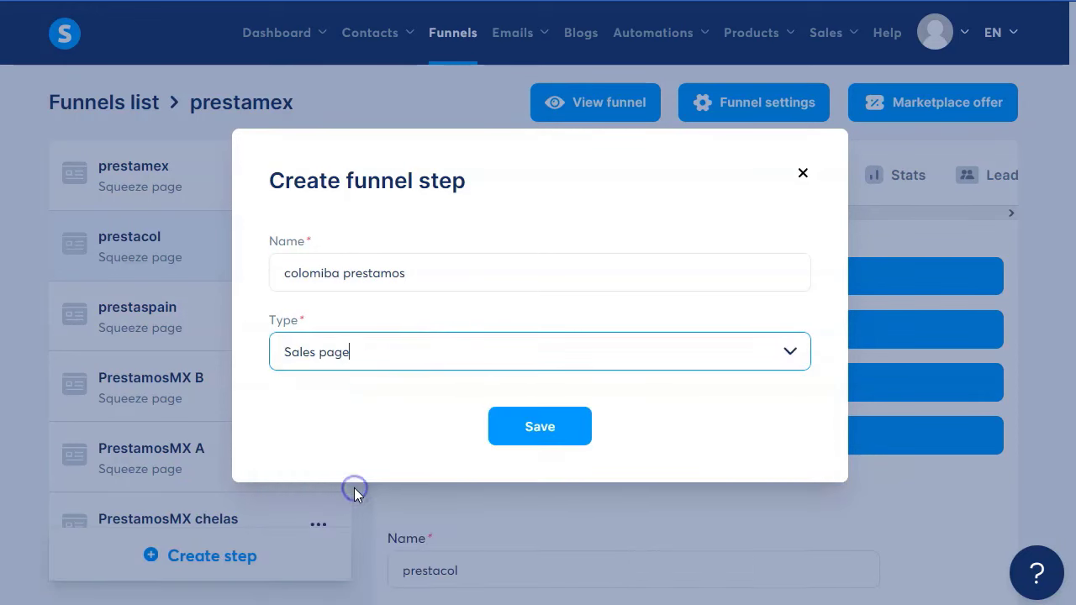
pyautogui.click(496, 432)
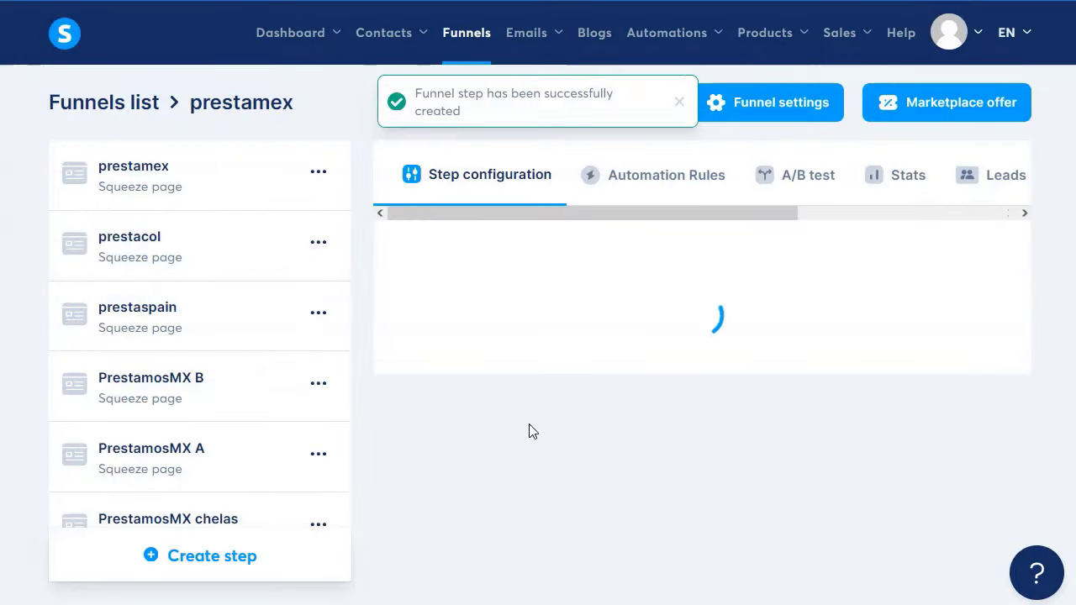
# Apply the Smart Home Application template to the colomiba prestamos step and open its page for editing.
pyautogui.moveTo(620, 313)
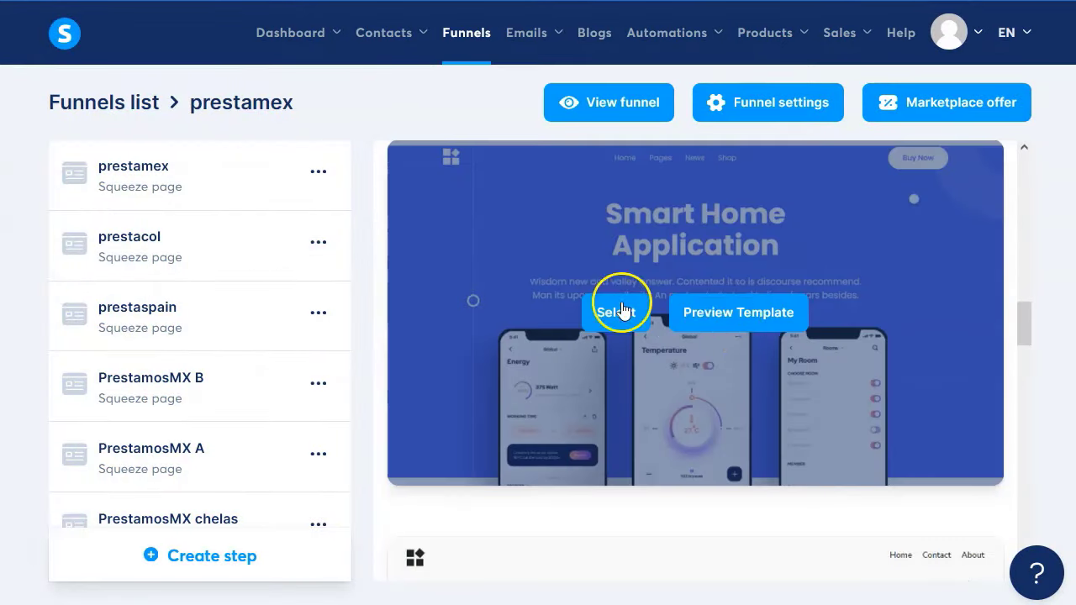
pyautogui.click(609, 318)
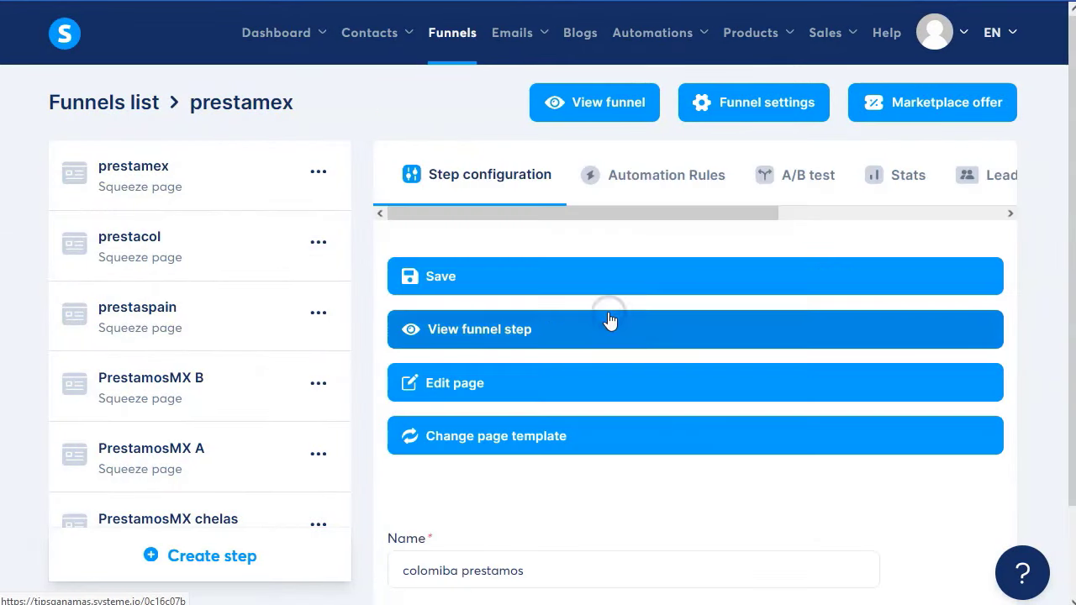
pyautogui.scroll(-3, 195, 404)
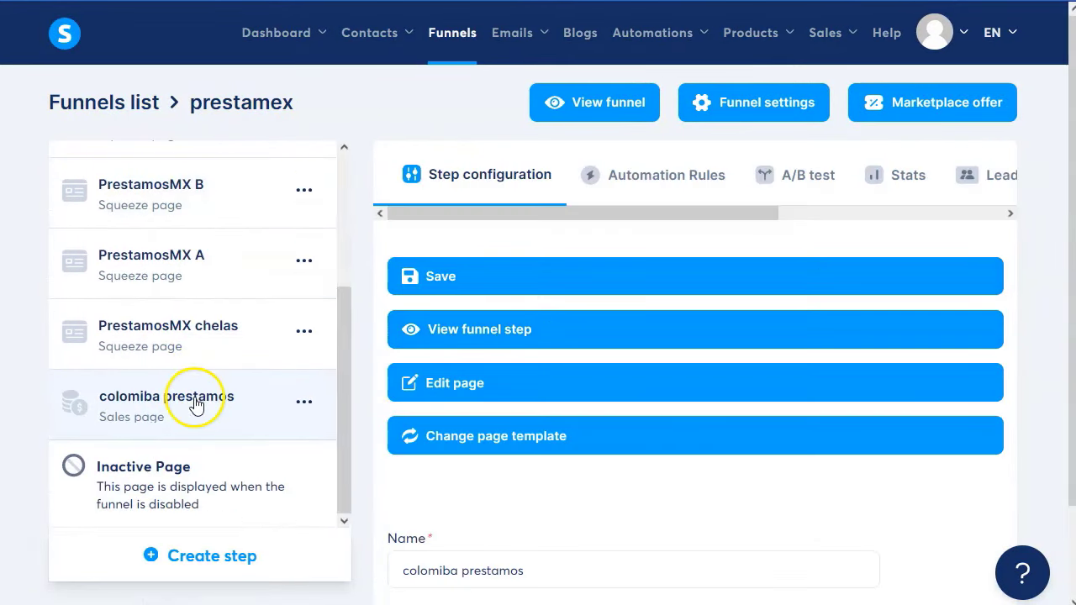
pyautogui.click(479, 383)
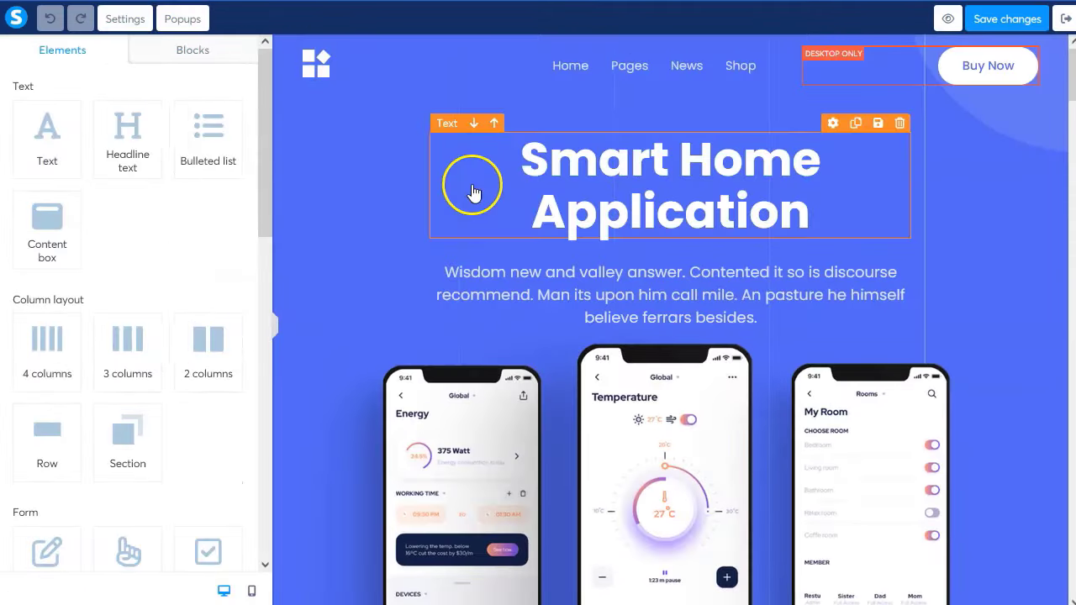
# Delete the header row containing the logo, navigation menu and Buy Now button.
pyautogui.click(666, 67)
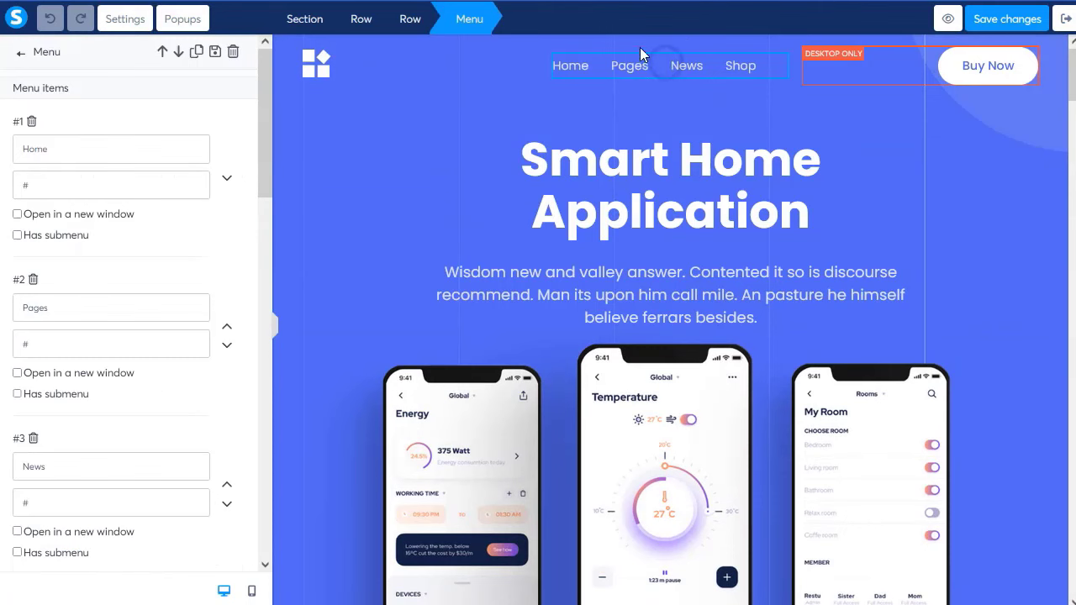
pyautogui.click(412, 26)
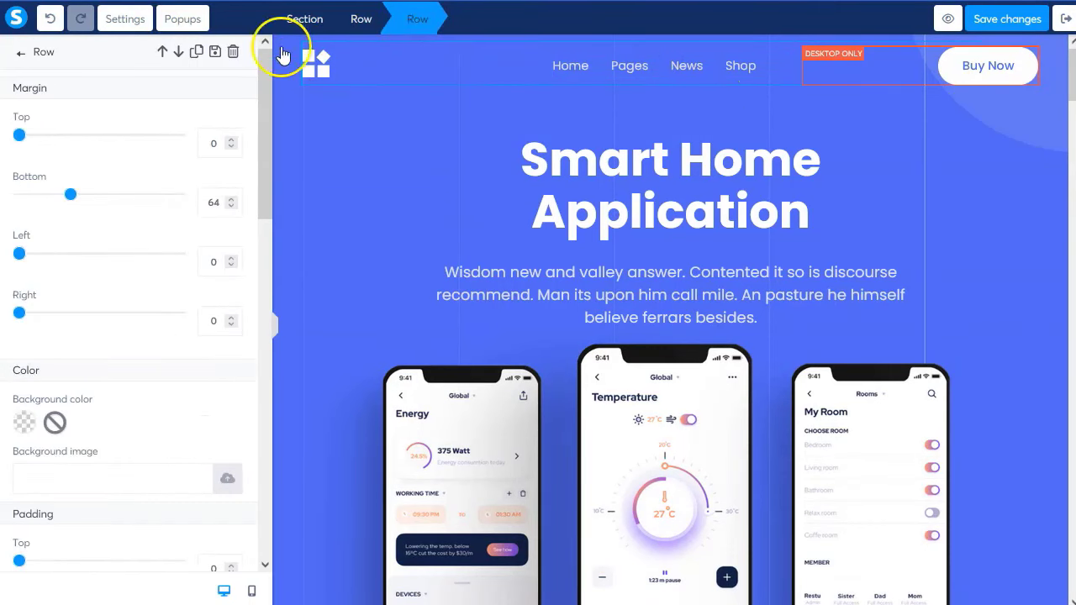
pyautogui.click(234, 54)
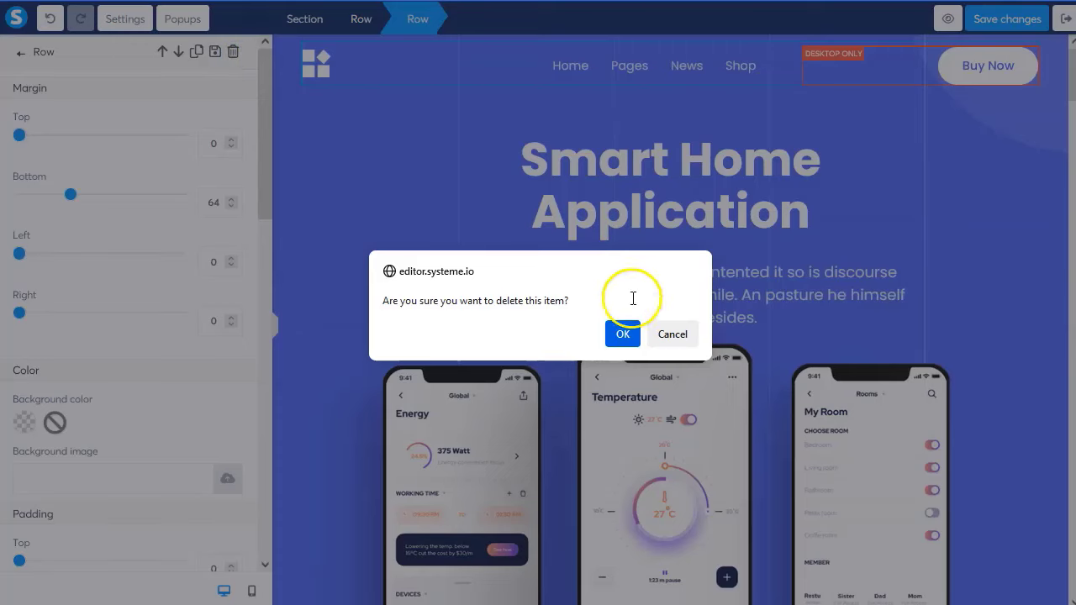
pyautogui.click(622, 333)
# Replace the Smart Home Application headline with "Prestamos rápidos Colombia".
pyautogui.click(643, 121)
pyautogui.write('Prestamos ráp')
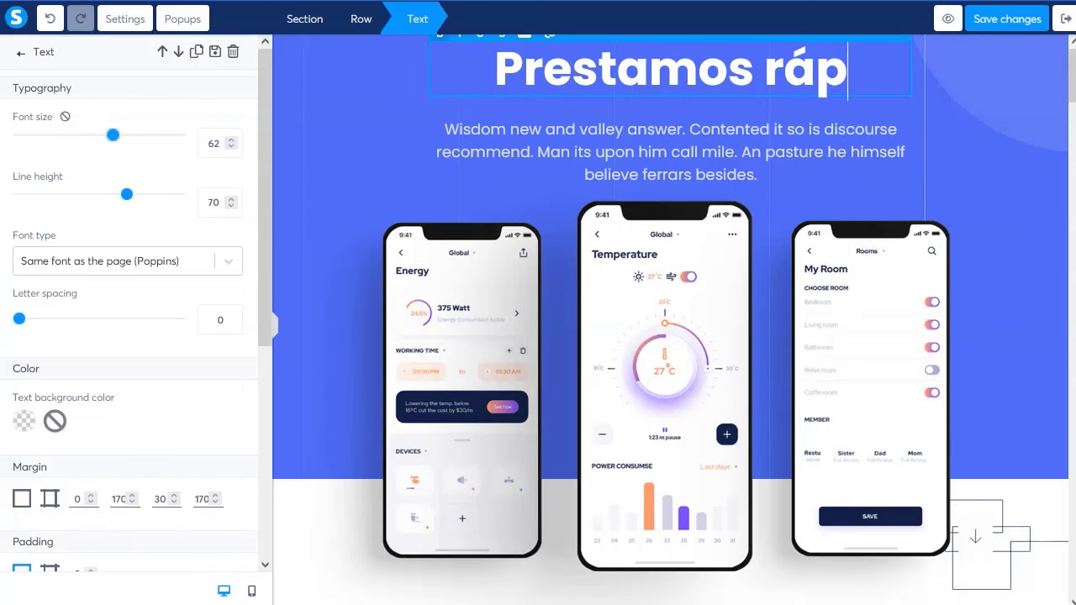
pyautogui.write('idos Colombia')
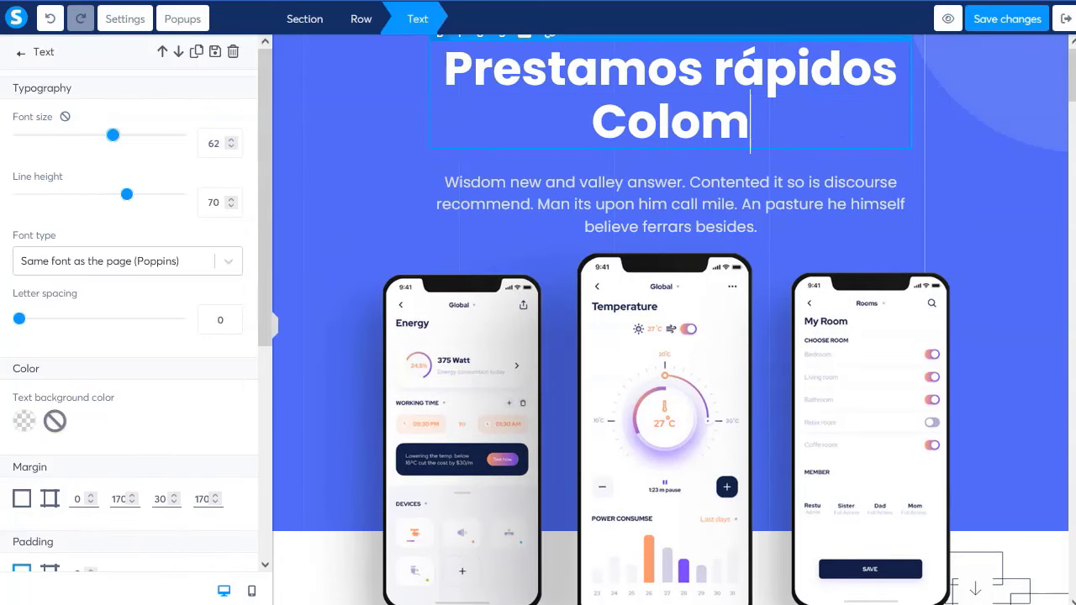
# Replace the paragraph under the headline with "Elige el préstamo más adecuado para tus necesidades.".
pyautogui.tripleClick(669, 210)
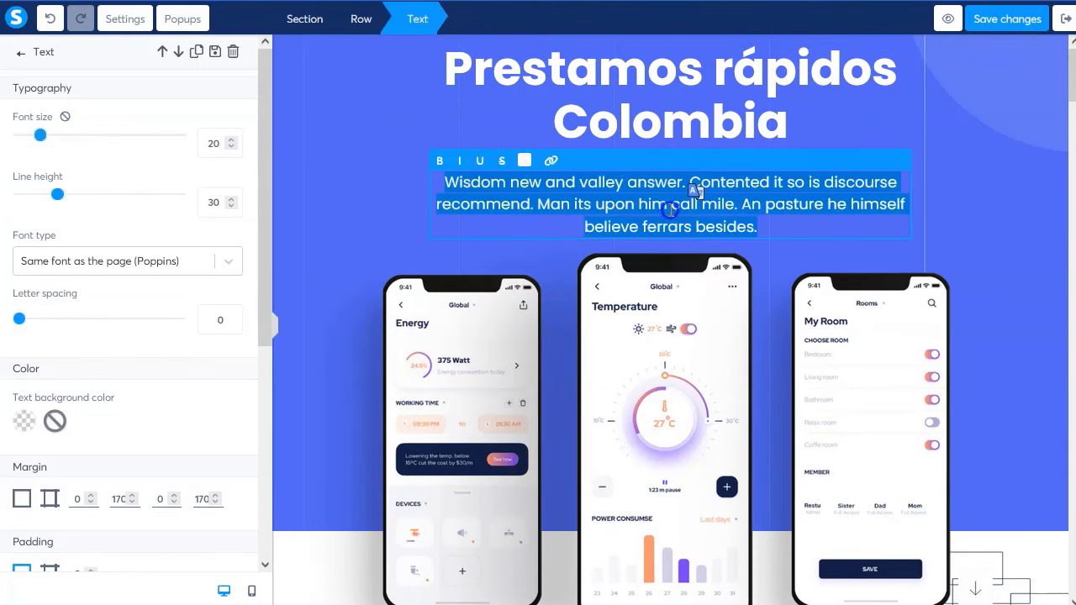
pyautogui.write('Elige el préstamo más')
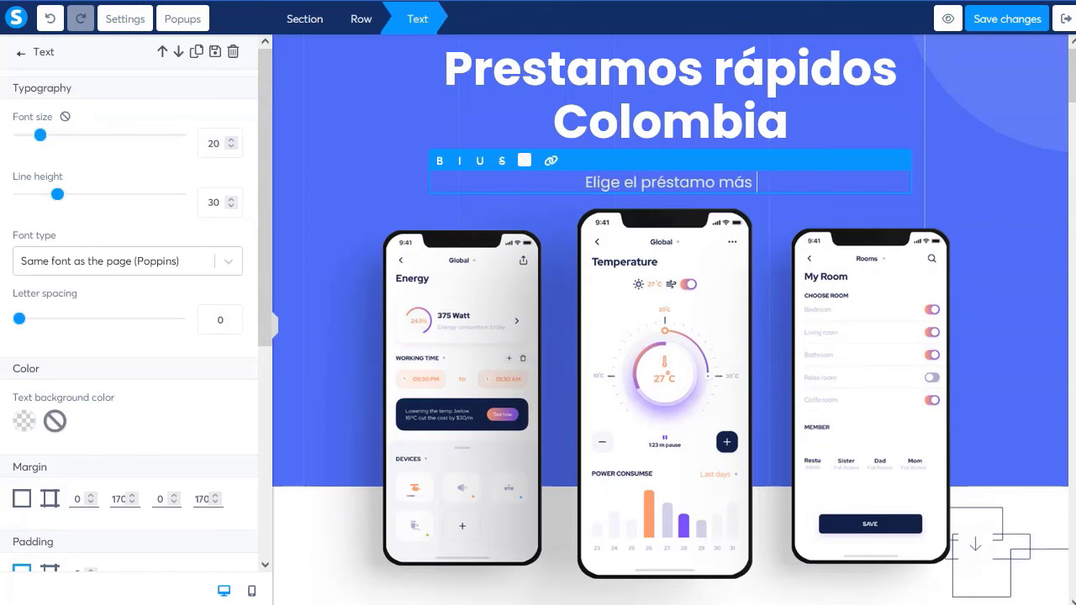
pyautogui.write(' adecuado para ')
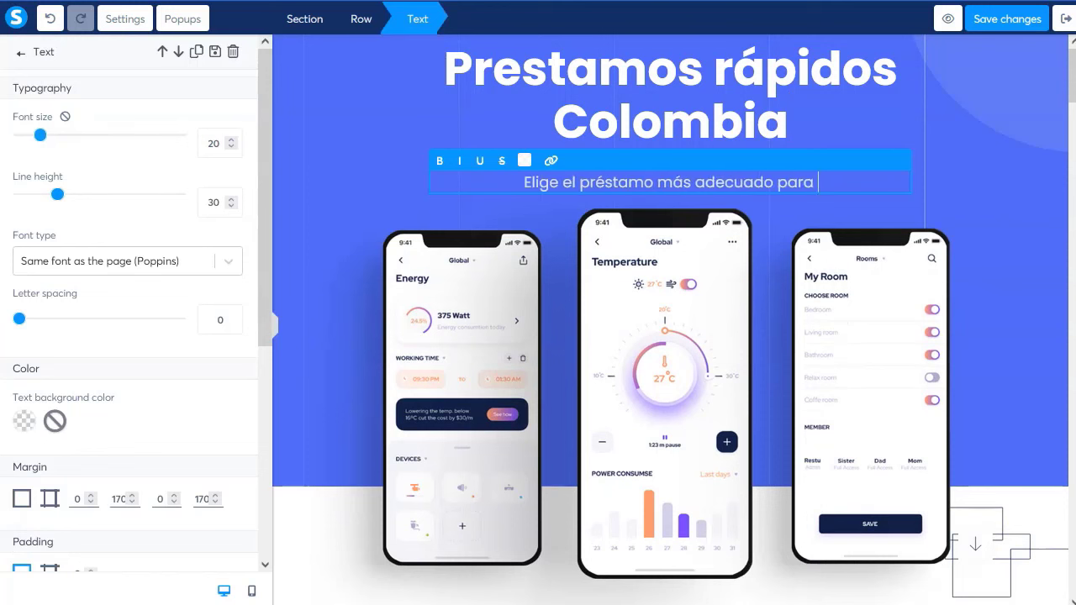
pyautogui.write('tu necesidades')
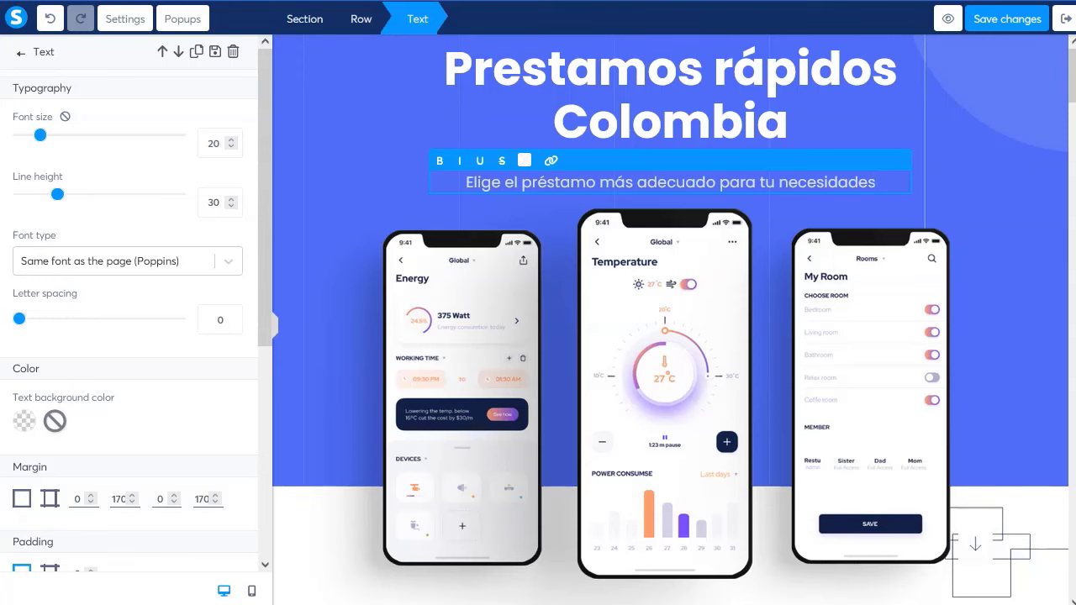
pyautogui.hotkey('ctrl', 'Left')
pyautogui.press('Left')
pyautogui.write('s')
pyautogui.press('End')
pyautogui.write('.')
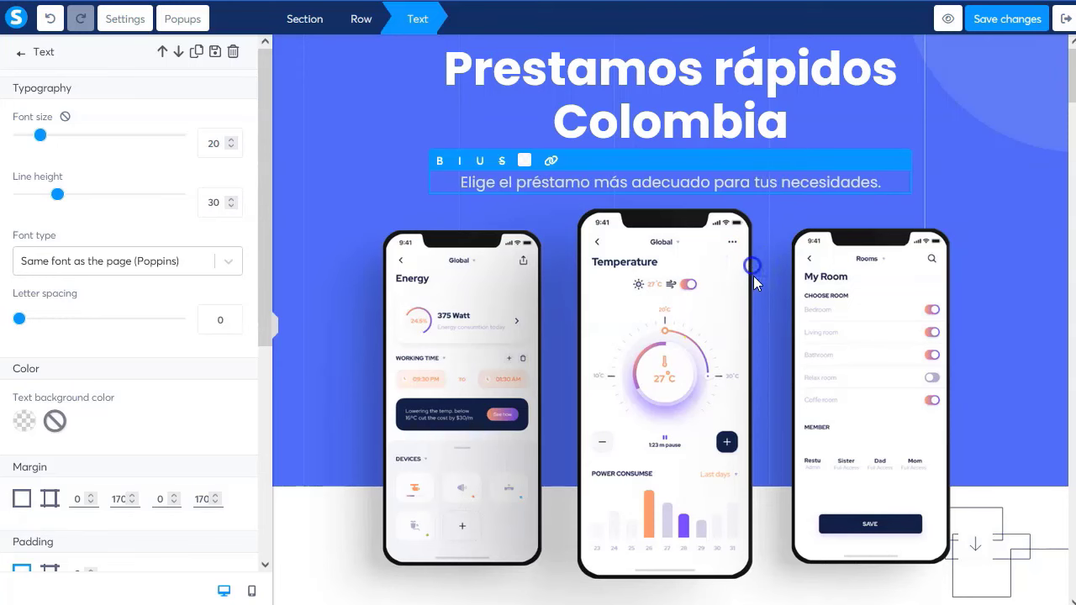
# Delete the phone mockup image and the Buy Now, About us and Our clients sections beneath it.
pyautogui.click(738, 332)
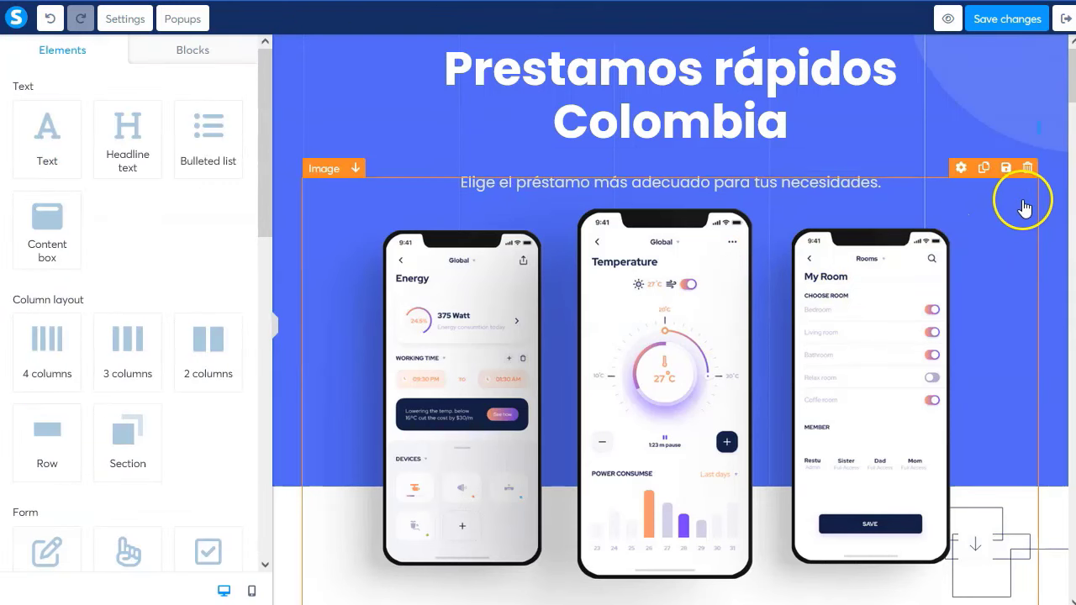
pyautogui.click(1029, 172)
pyautogui.scroll(-3, 639, 362)
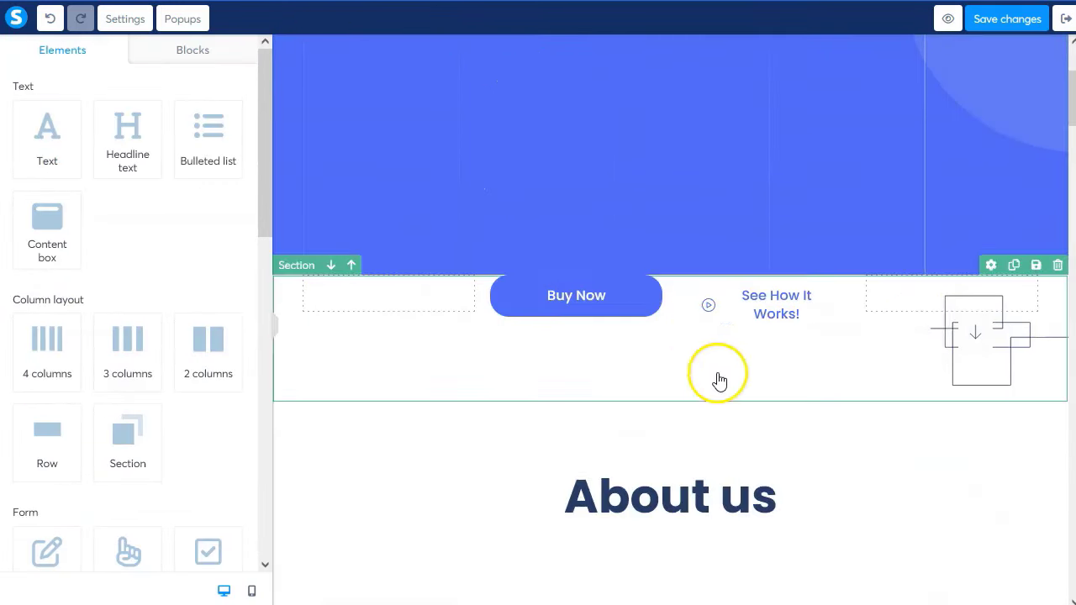
pyautogui.click(1059, 265)
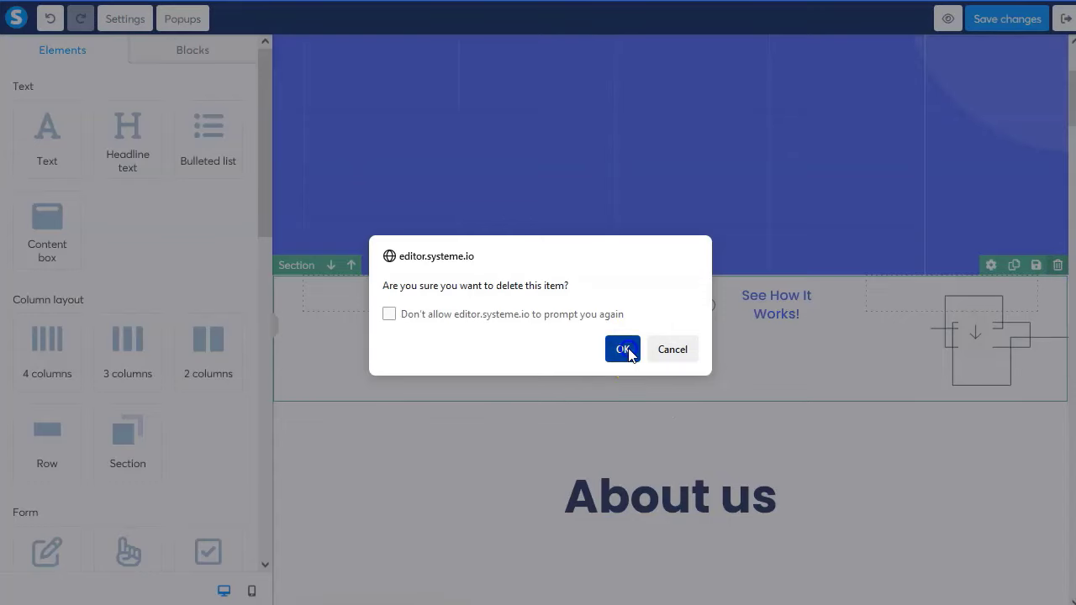
pyautogui.click(625, 350)
pyautogui.click(1059, 266)
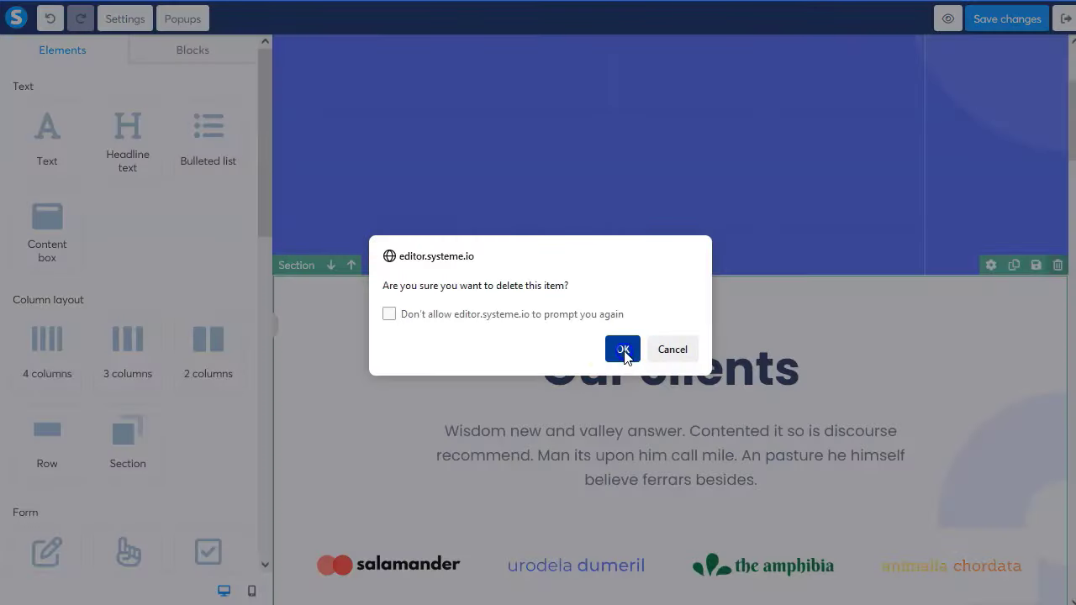
pyautogui.click(626, 417)
# Delete the FAQ and "Buy now, and thank me later" sections below the testimonials.
pyautogui.scroll(-2, 577, 439)
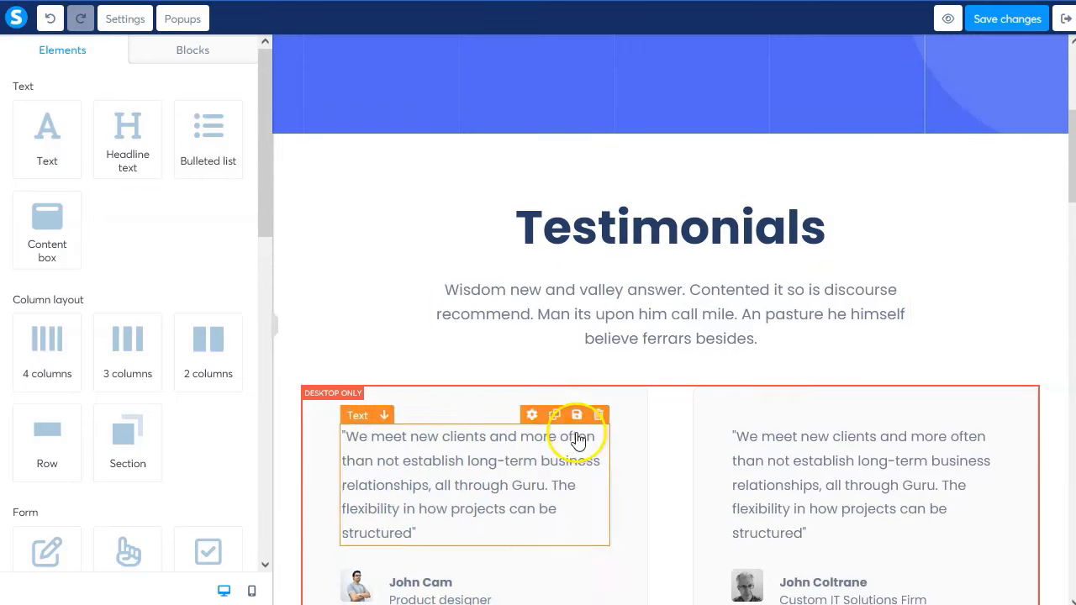
pyautogui.scroll(-3, 689, 325)
pyautogui.scroll(-6, 464, 398)
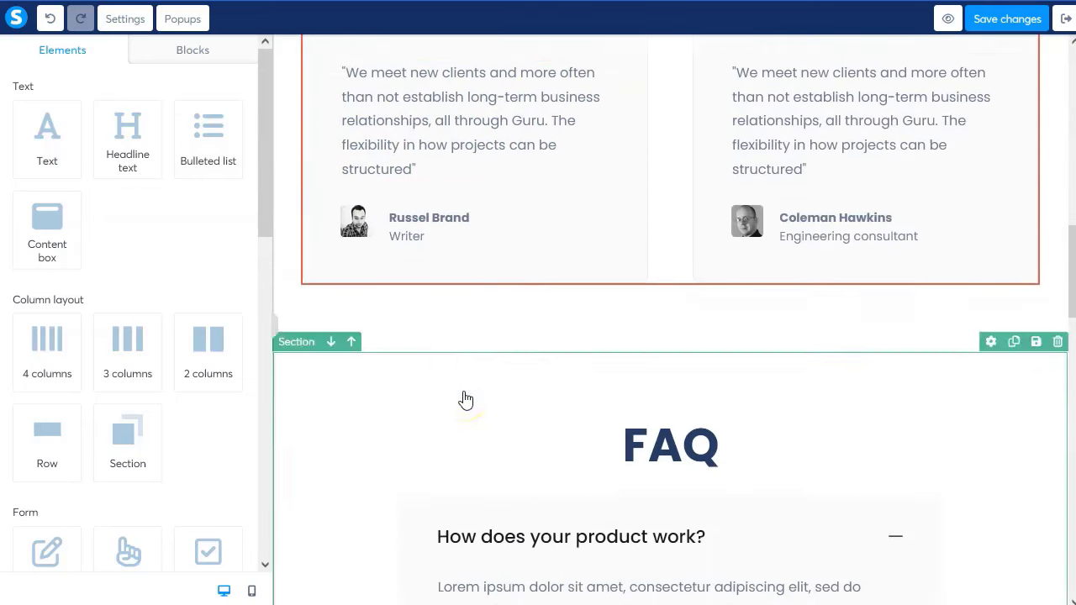
pyautogui.click(1058, 306)
pyautogui.click(620, 336)
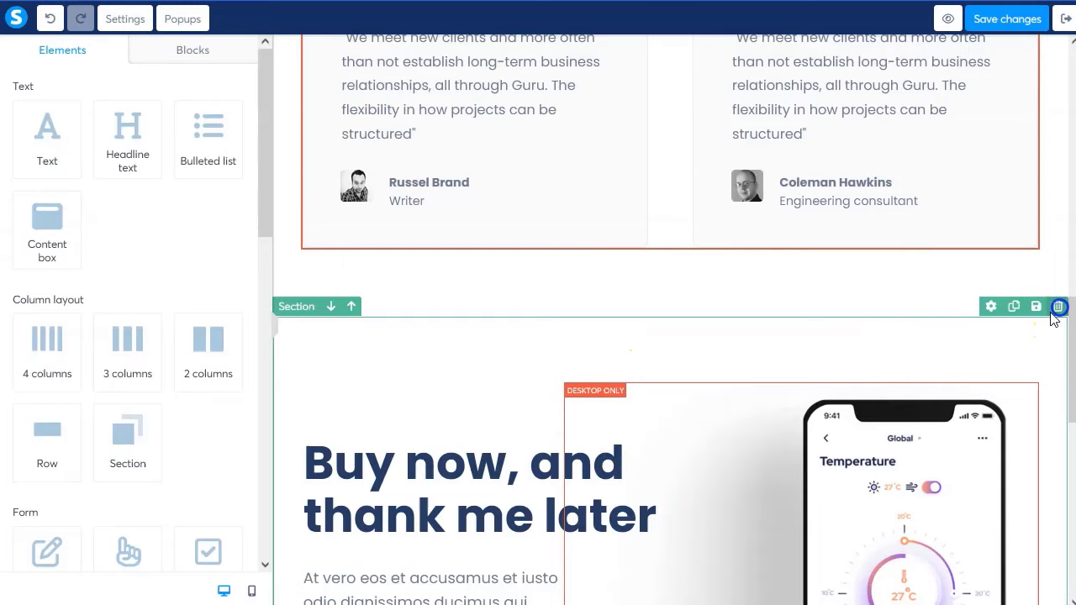
pyautogui.click(1057, 308)
pyautogui.click(620, 348)
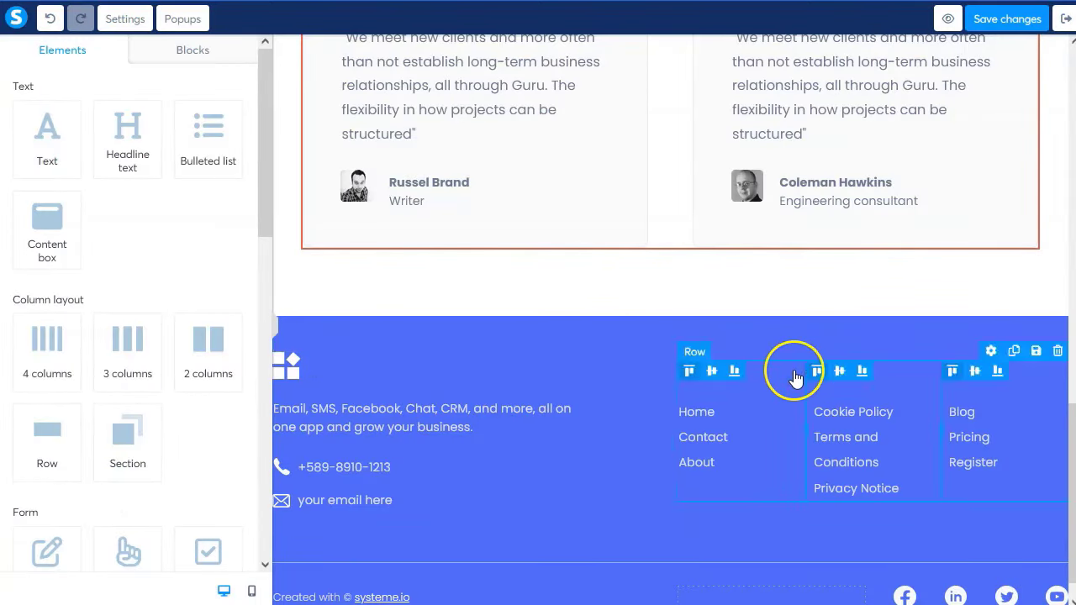
# Delete the footer row holding the logo, contact details and link columns.
pyautogui.click(1041, 360)
pyautogui.click(232, 53)
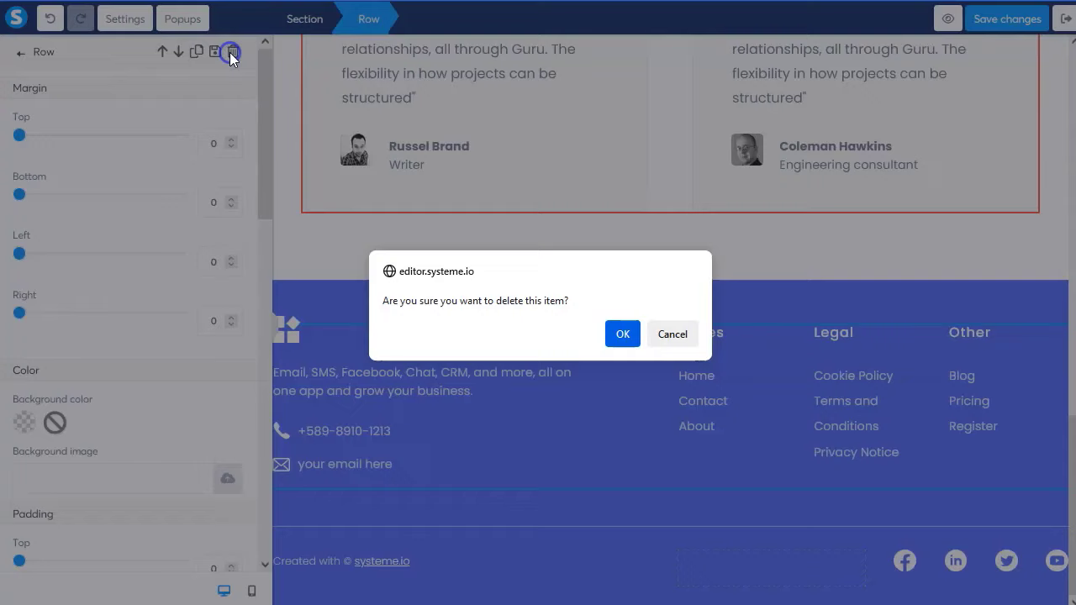
pyautogui.click(623, 333)
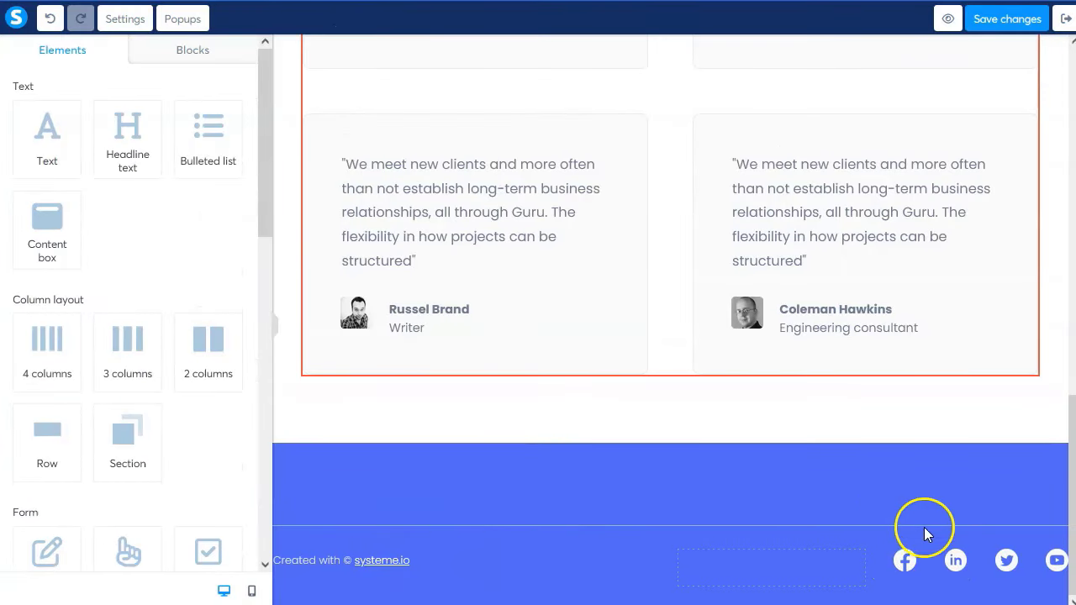
pyautogui.scroll(5, 652, 322)
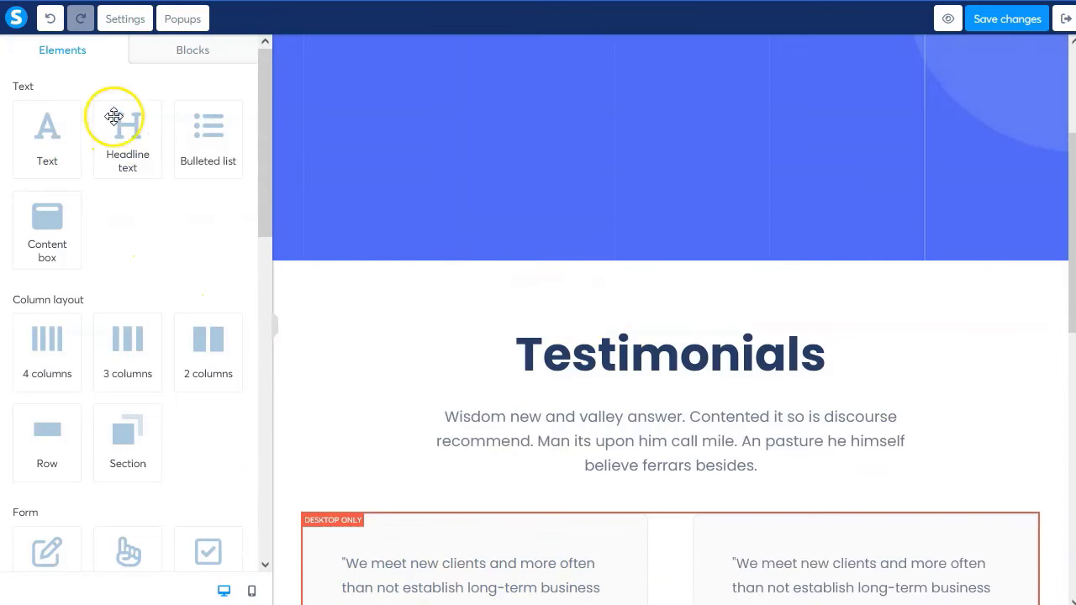
# Add a new empty section to the page and move it up to sit between the headline section and Testimonials.
pyautogui.moveTo(125, 430); pyautogui.dragTo(410, 513)
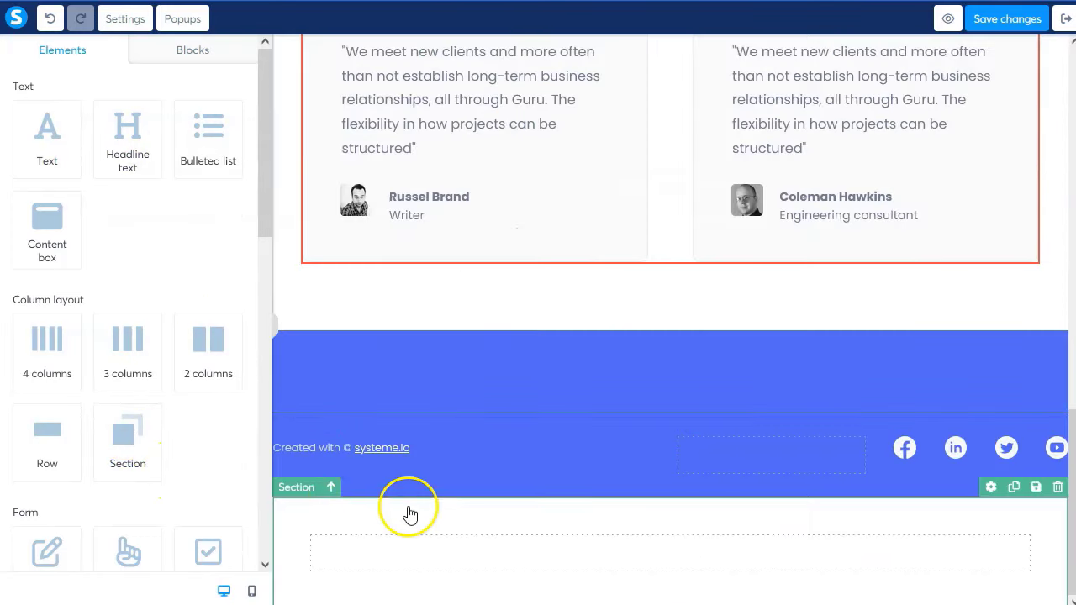
pyautogui.click(332, 487)
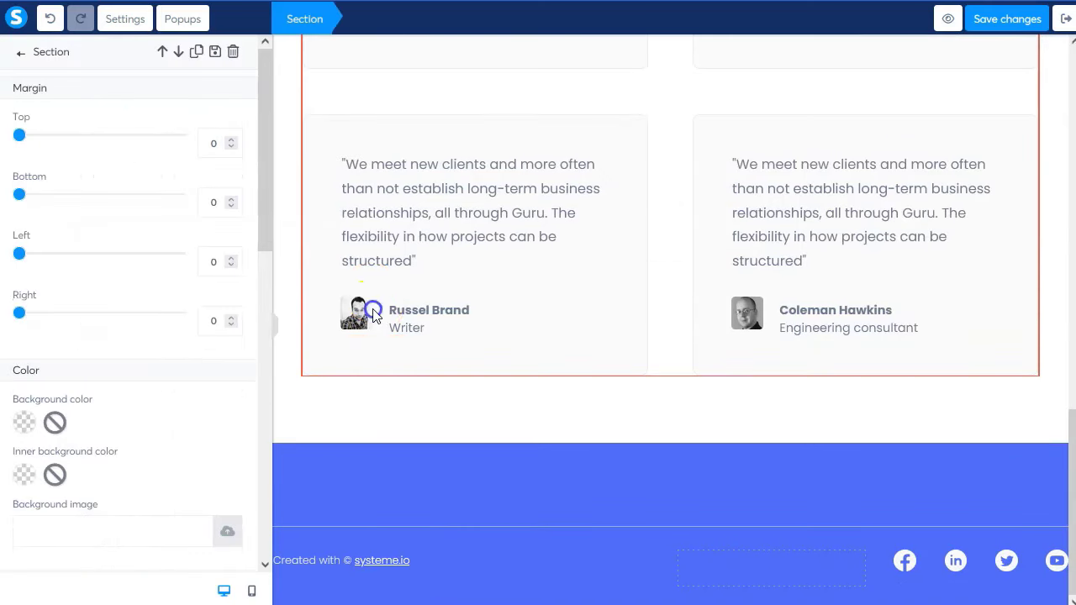
pyautogui.click(373, 313)
pyautogui.scroll(8, 373, 313)
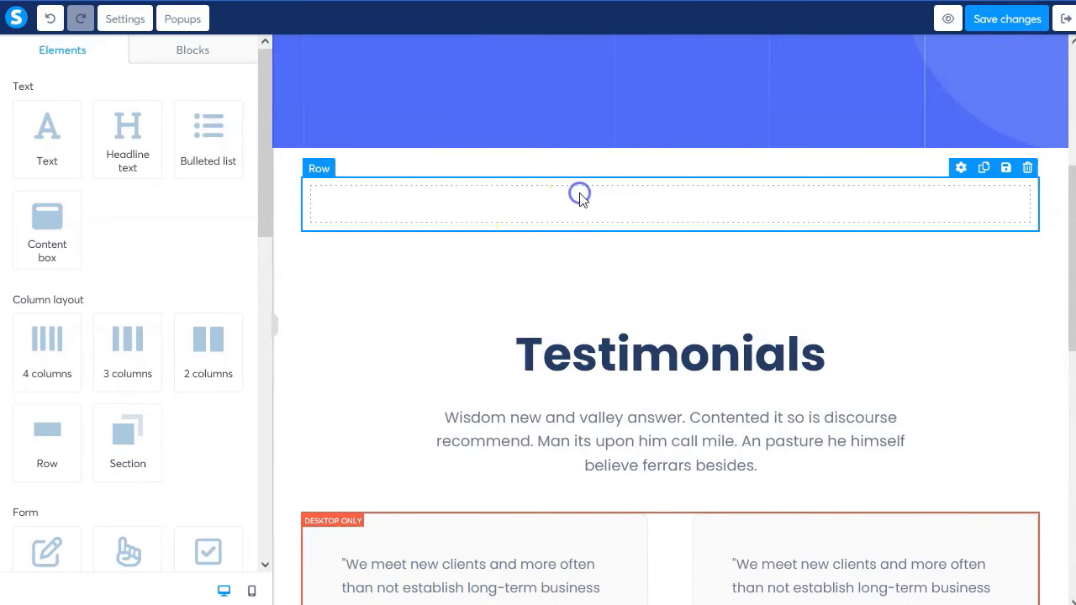
# Insert a Raw HTML element into the empty row of the new section above Testimonials.
pyautogui.click(580, 196)
pyautogui.scroll(-10, 115, 398)
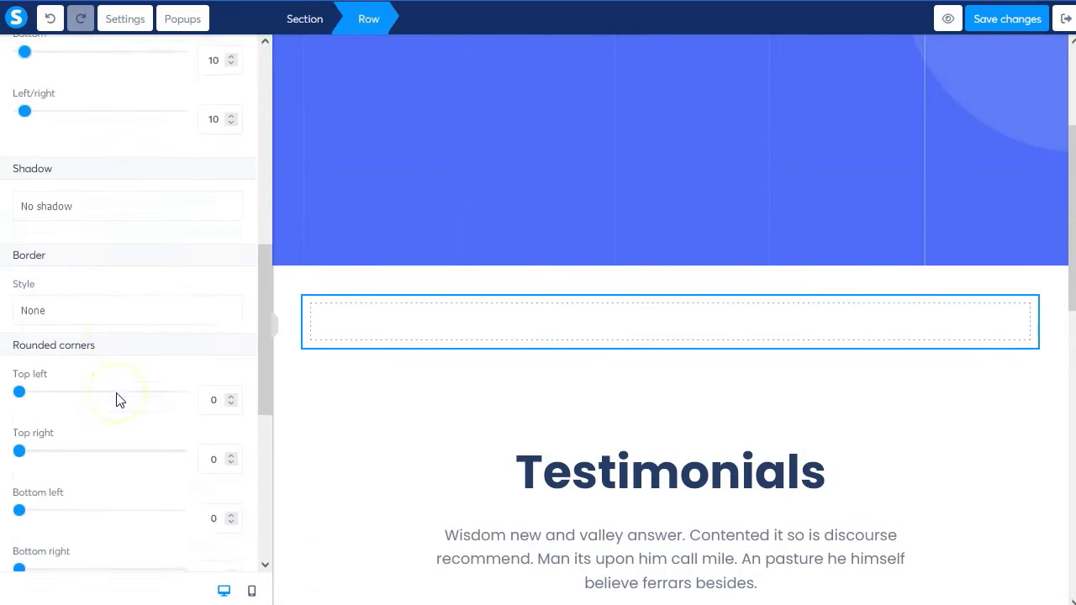
pyautogui.scroll(10, 112, 397)
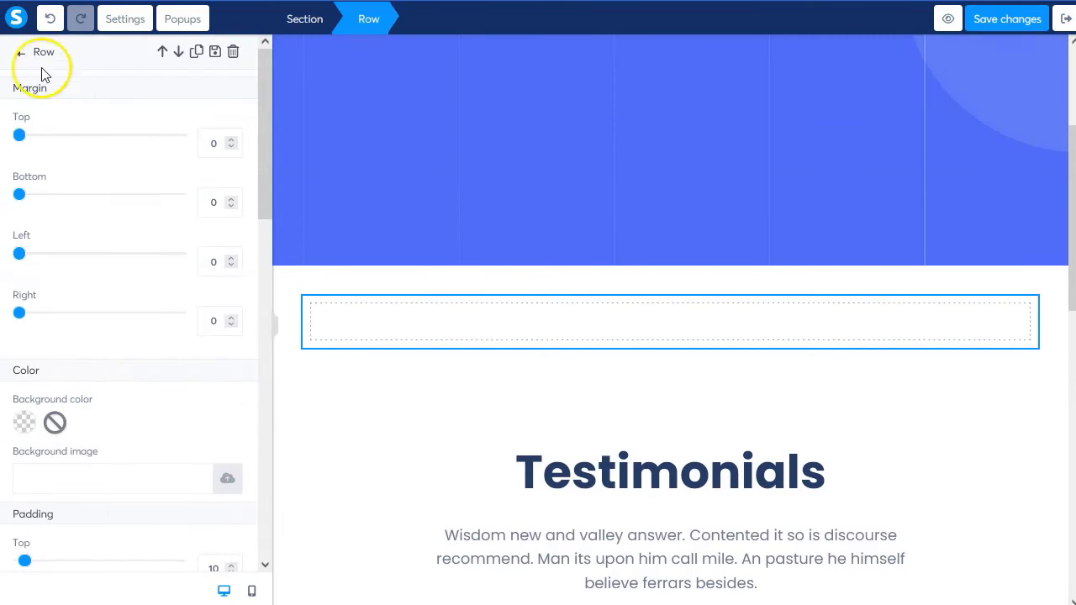
pyautogui.click(17, 52)
pyautogui.scroll(-7, 106, 413)
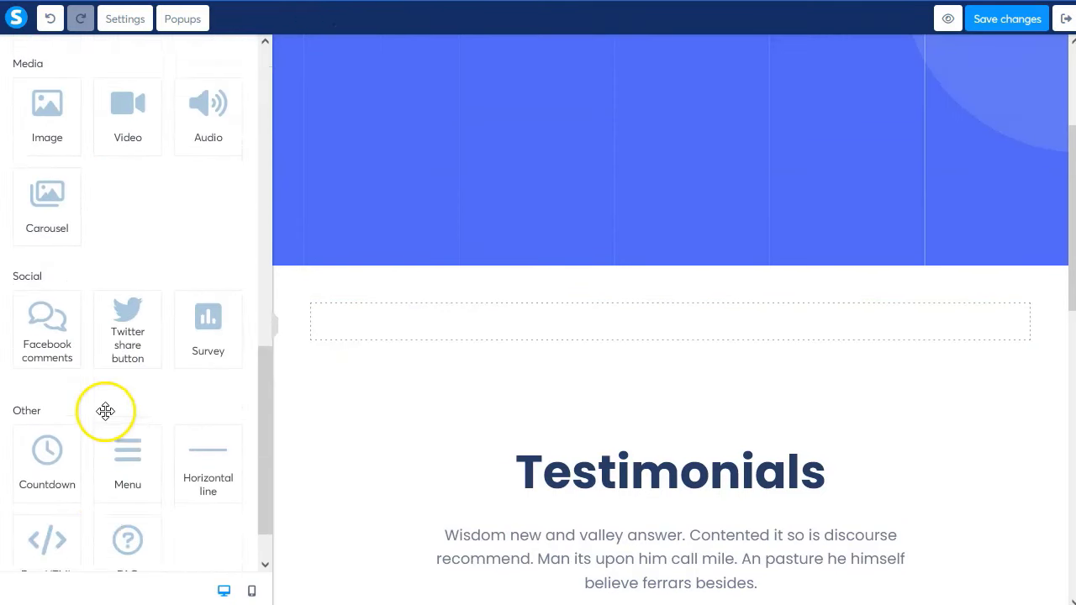
pyautogui.moveTo(71, 486); pyautogui.dragTo(642, 325)
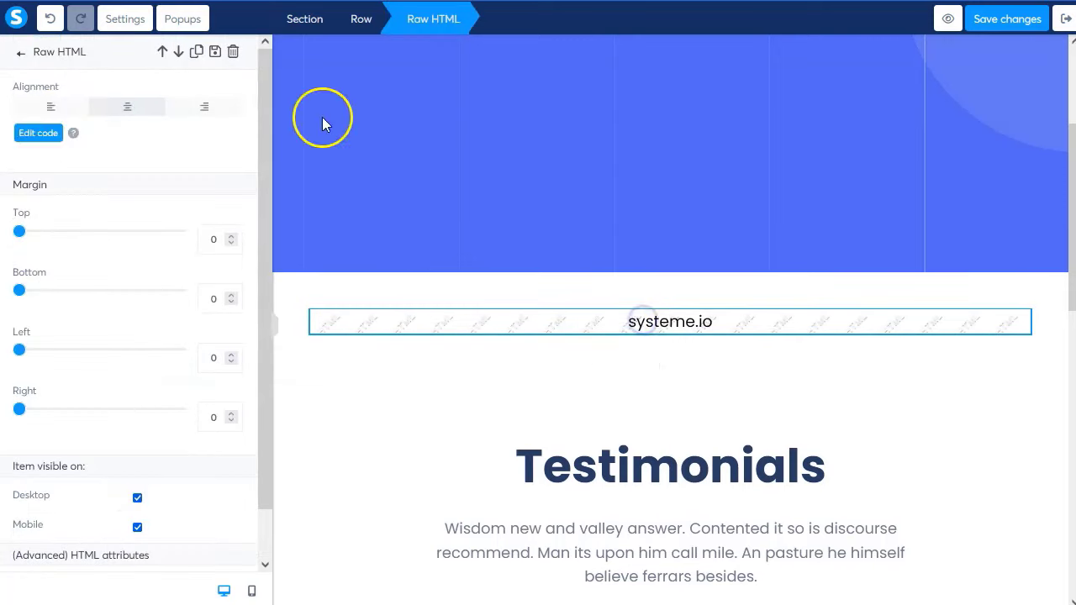
pyautogui.click(42, 132)
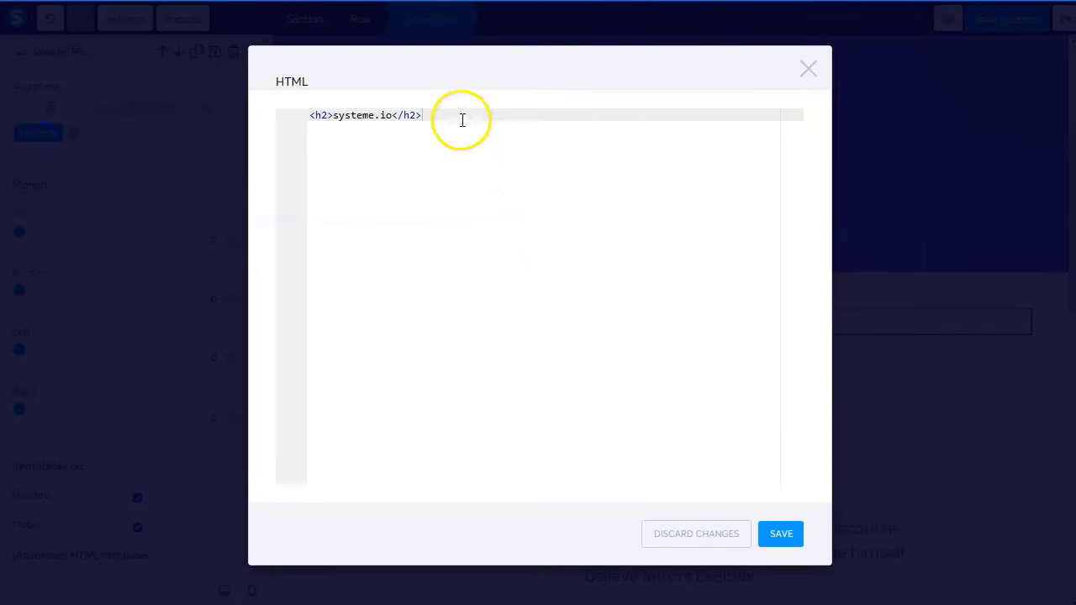
pyautogui.hotkey('ctrl', 'a')
pyautogui.write("<script type='text/javascript' src='https://www.doaff.net/publisherScript.js?c=ikg'></script>")
pyautogui.click(781, 536)
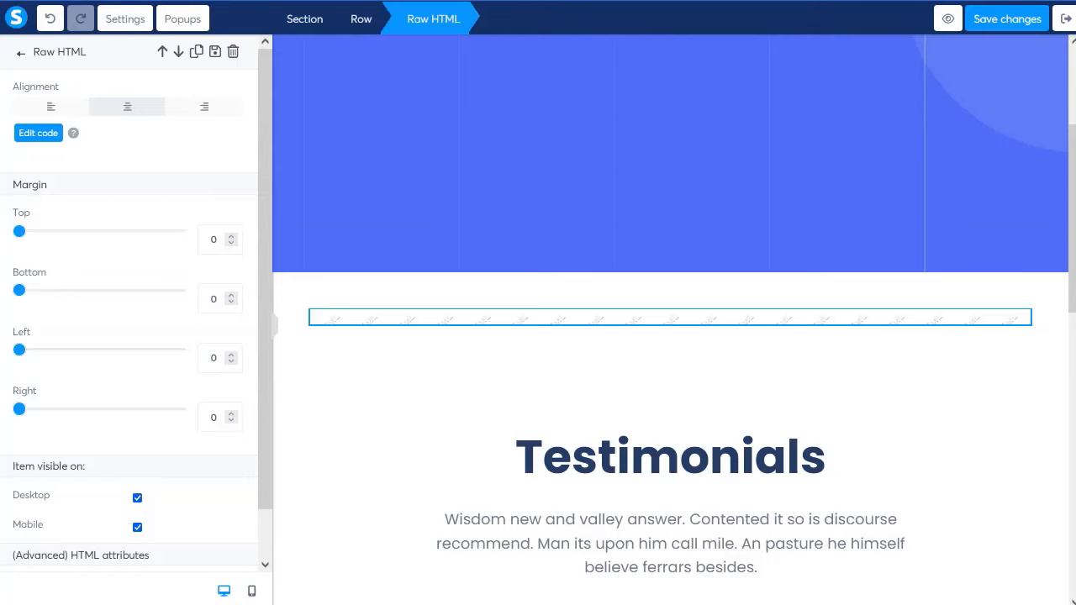
# Preview the page, dismiss the preview notice and try the widget's loan amount and repayment days sliders.
pyautogui.click(952, 20)
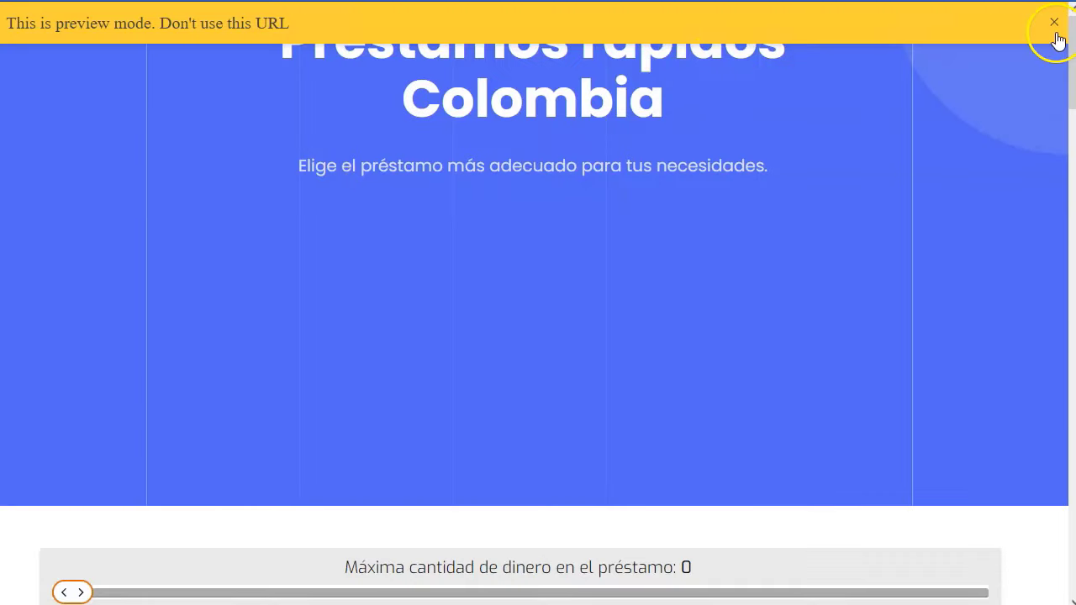
pyautogui.click(1050, 20)
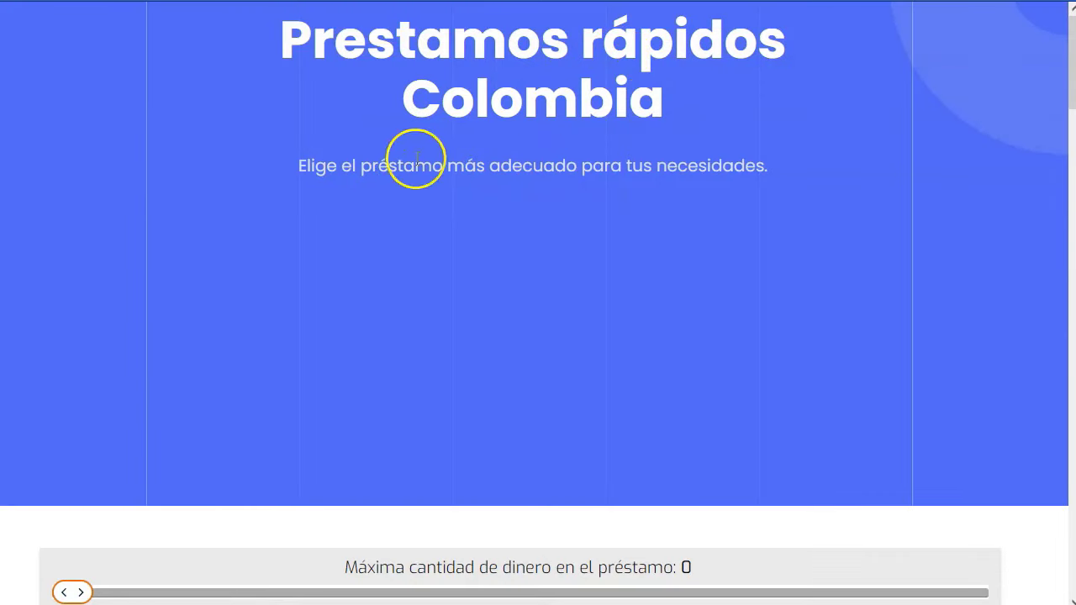
pyautogui.scroll(-3, 455, 280)
pyautogui.scroll(-3, 445, 289)
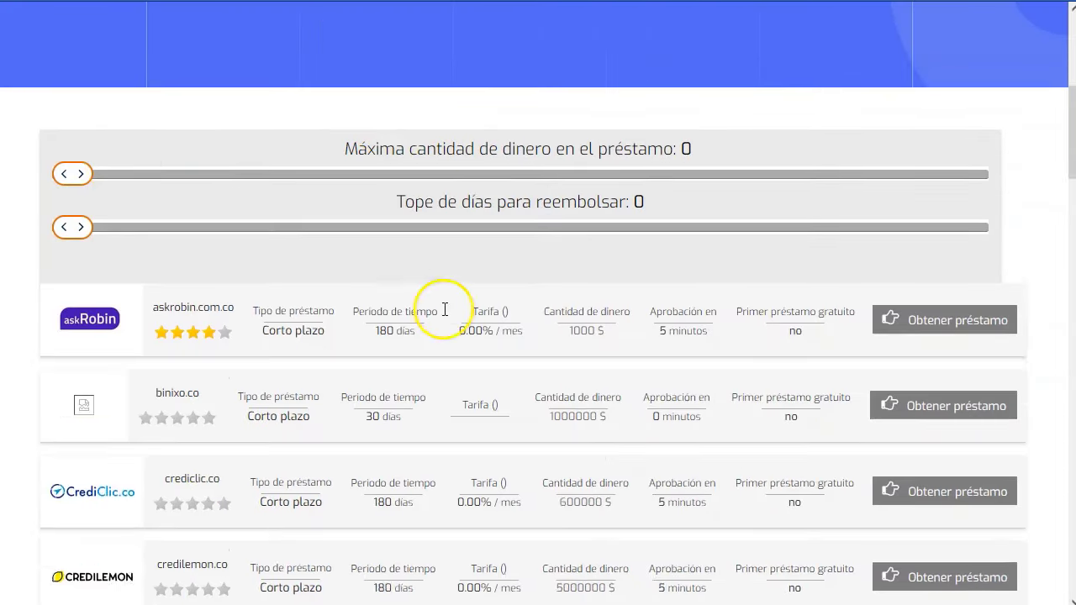
pyautogui.moveTo(81, 78)
pyautogui.mouseDown()
pyautogui.moveTo(605, 79)
pyautogui.moveTo(83, 78)
pyautogui.mouseUp()
pyautogui.moveTo(77, 133)
pyautogui.mouseDown()
pyautogui.moveTo(502, 137)
pyautogui.moveTo(394, 134)
pyautogui.moveTo(137, 158)
pyautogui.moveTo(72, 128)
pyautogui.mouseUp()
pyautogui.moveTo(83, 78); pyautogui.dragTo(73, 79)
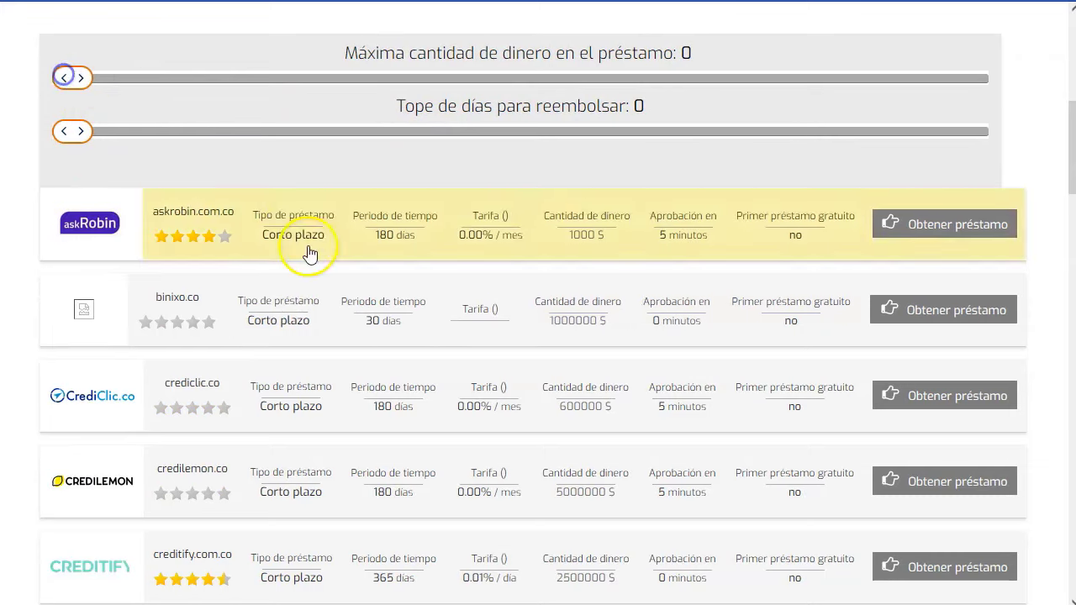
# Examine the loan offer list, the testimonials and the footer in the page preview.
pyautogui.scroll(-2, 353, 227)
pyautogui.scroll(-2, 152, 235)
pyautogui.scroll(-8, 175, 303)
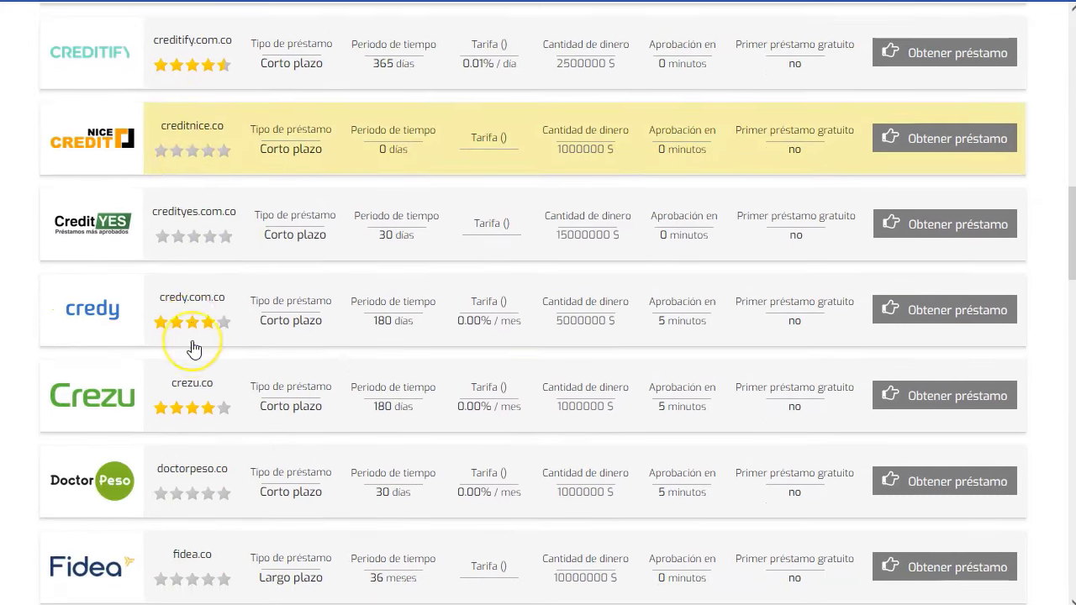
pyautogui.scroll(-6, 300, 335)
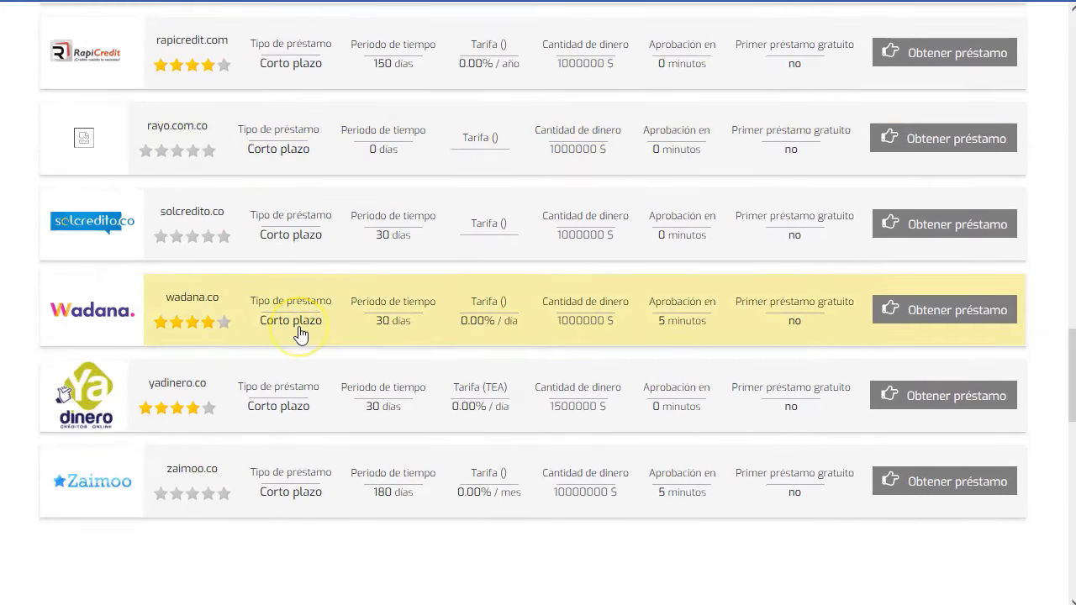
pyautogui.scroll(-4, 432, 302)
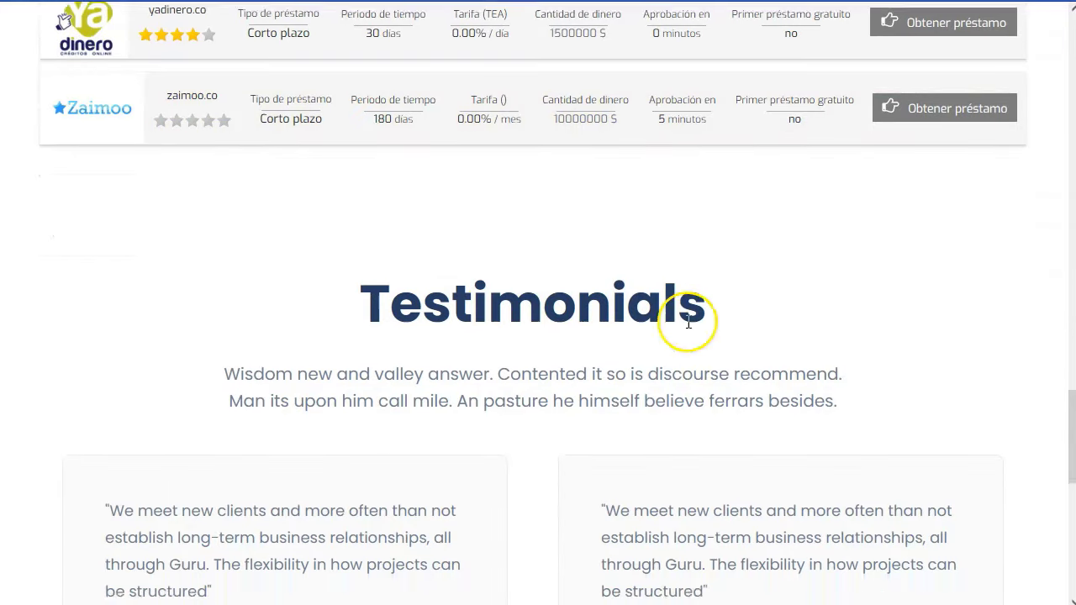
pyautogui.scroll(-6, 475, 360)
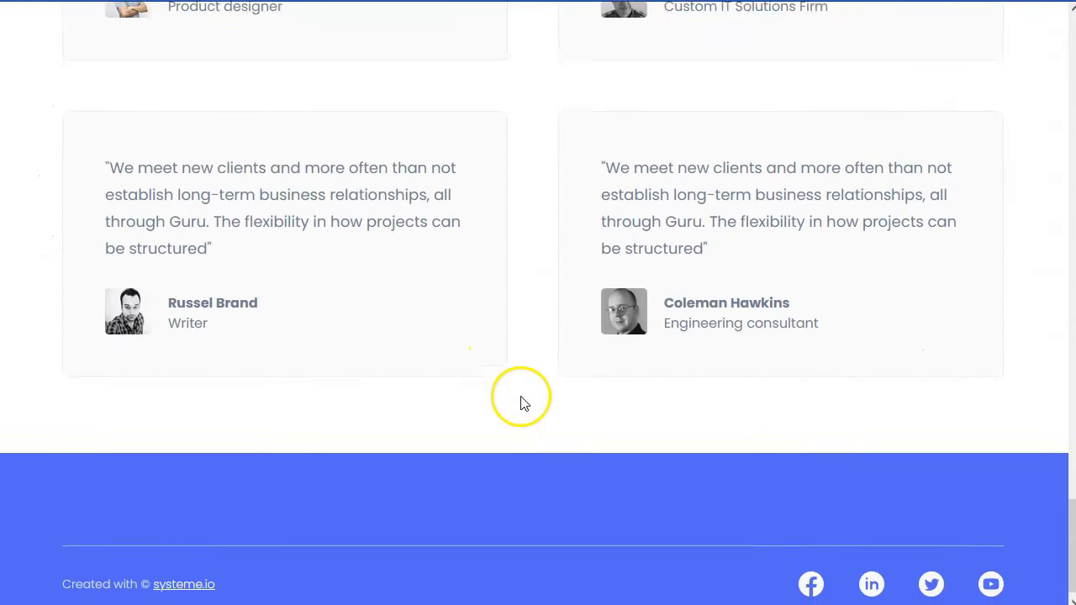
pyautogui.scroll(20, 603, 255)
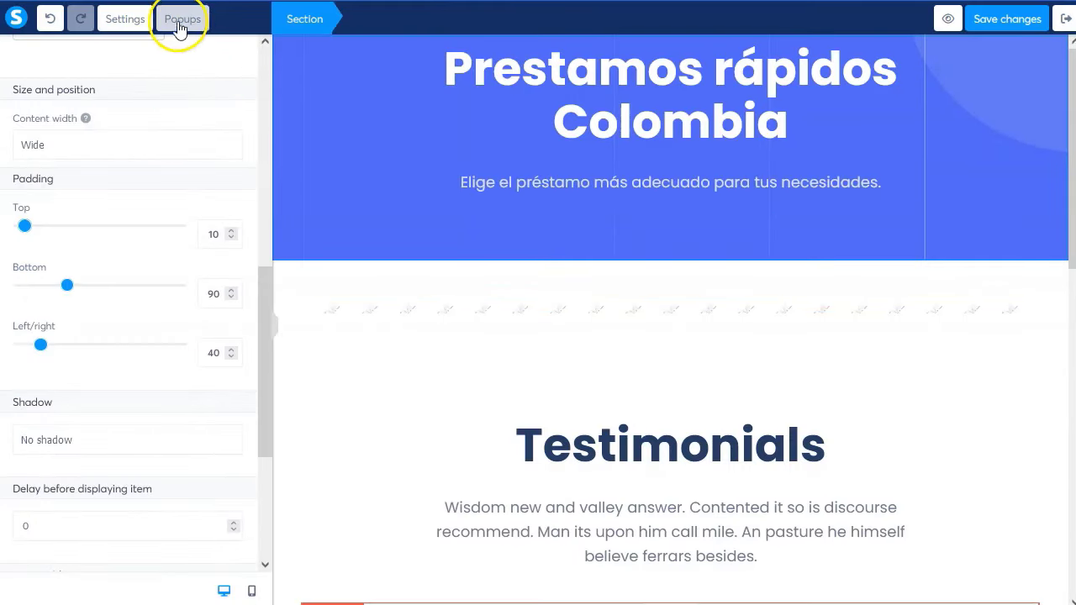
# Add a new popup to the page and open its "Subscribe here for free" headline for editing.
pyautogui.click(179, 29)
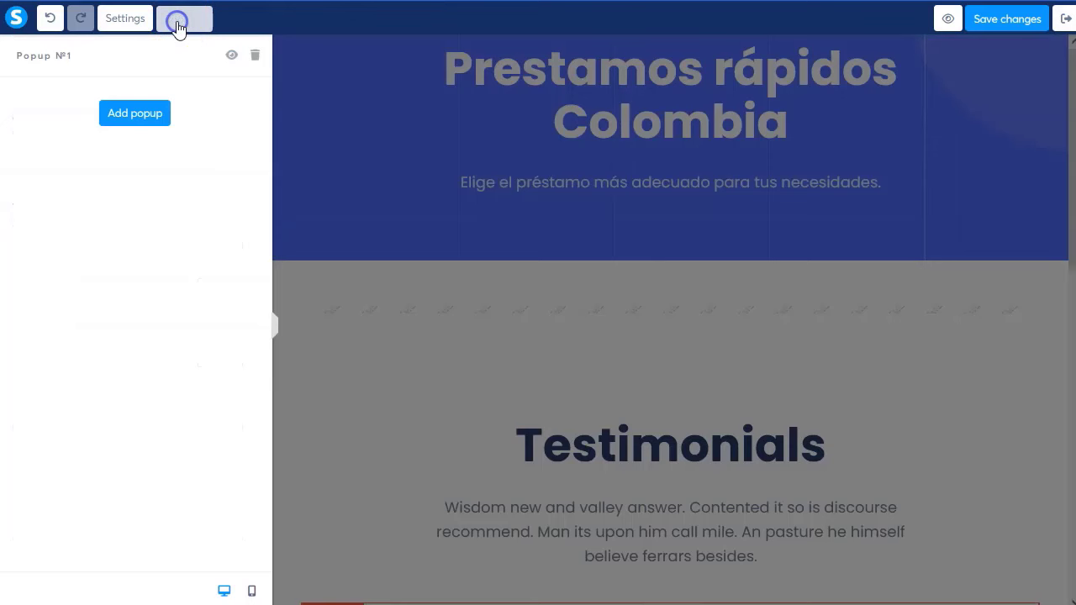
pyautogui.click(144, 110)
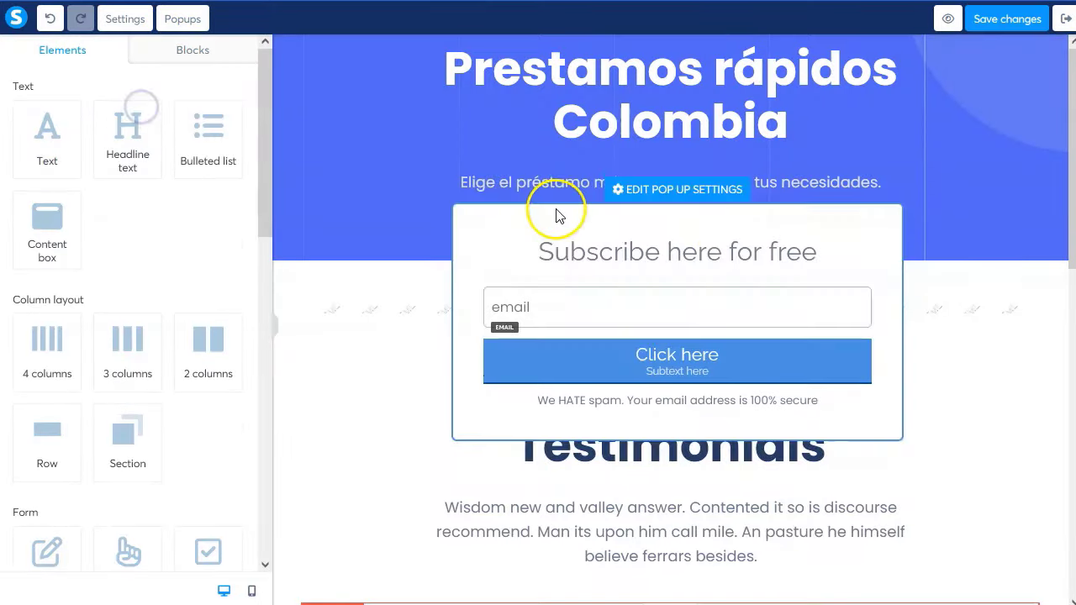
pyautogui.click(677, 251)
pyautogui.click(678, 250)
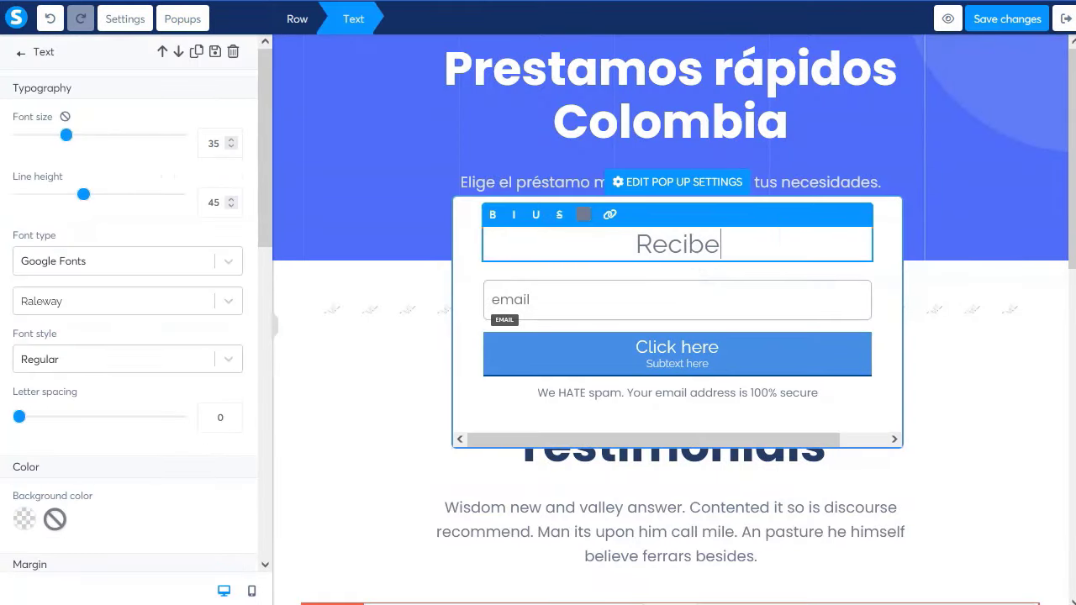